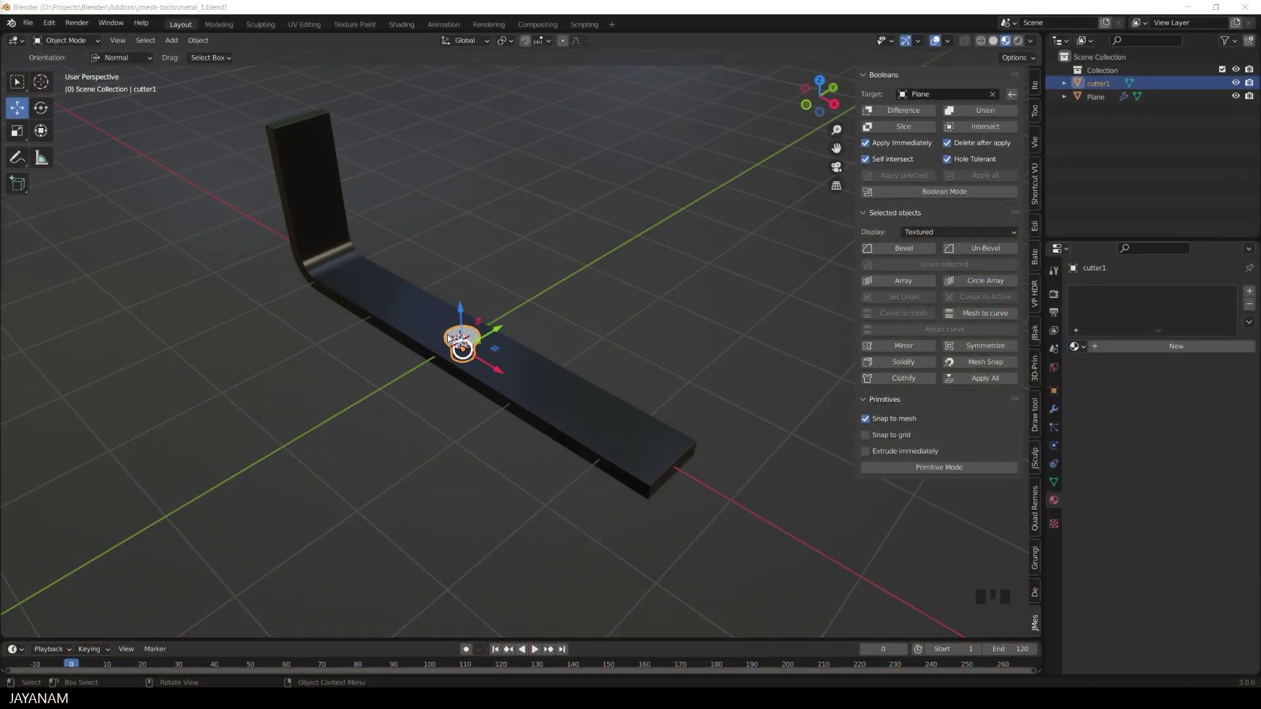
Step: Make cutter1 the active object and start a JMesh Boolean Difference cut on the bent Plane
{"action": "left_click", "coordinate": [448, 333]}
{"action": "left_click", "coordinate": [386, 486]}
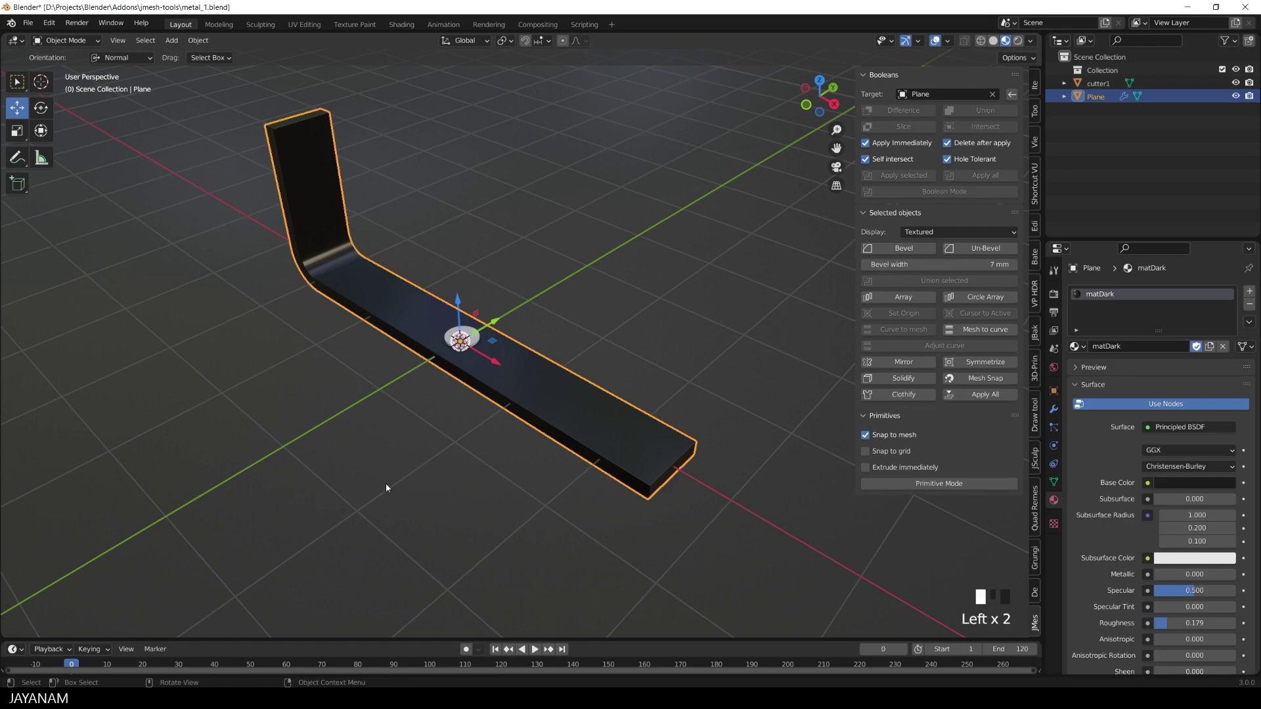
{"action": "left_click", "coordinate": [462, 346]}
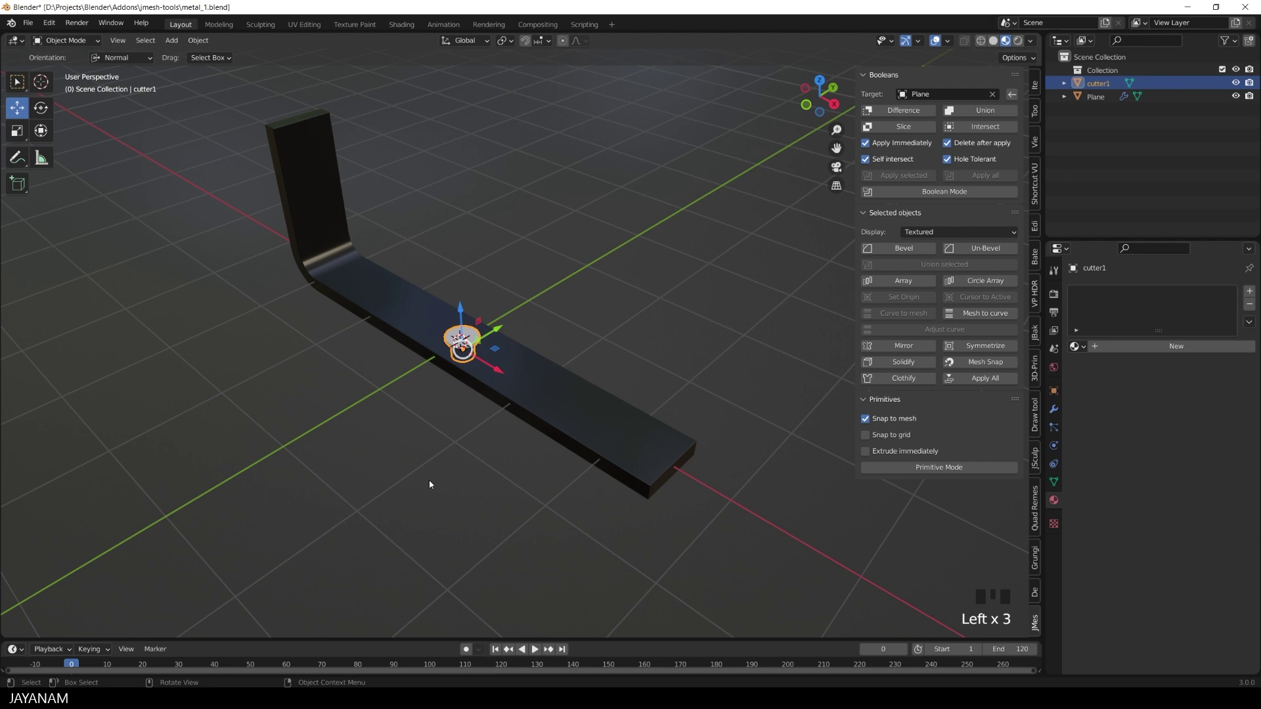
{"action": "key", "text": "ctrl+shift+b"}
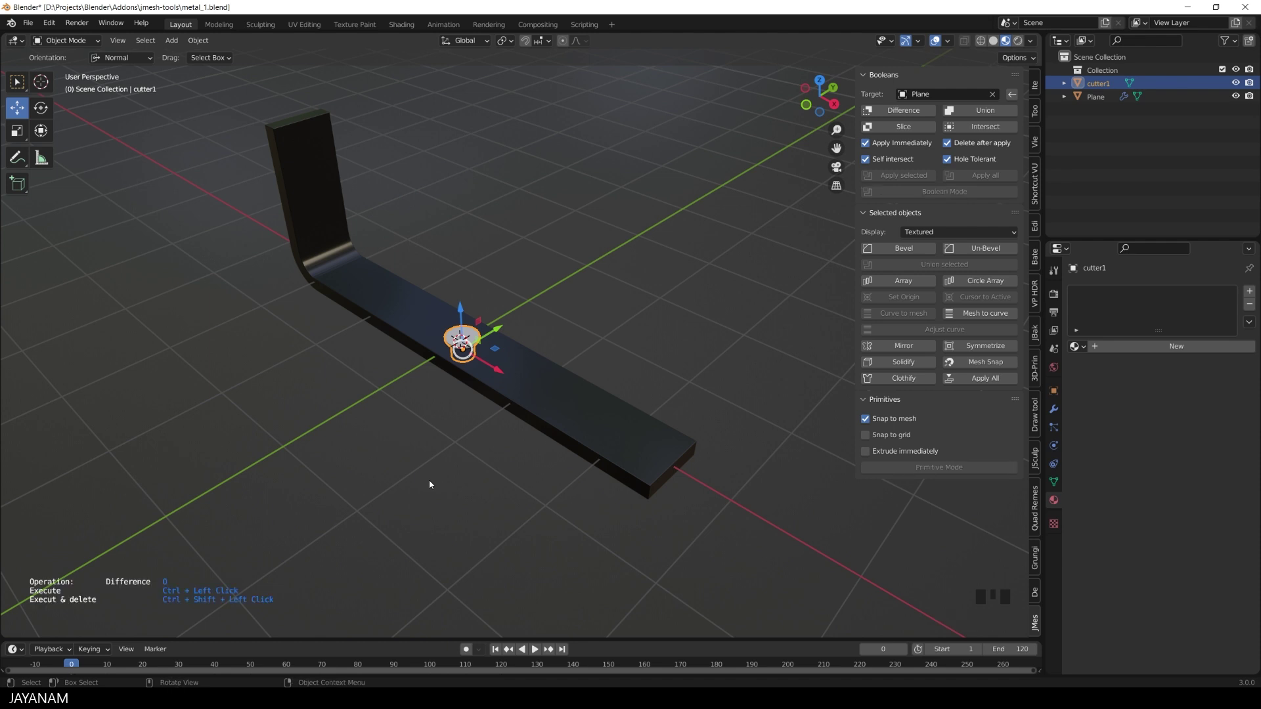
Step: Cut round holes through the flat arm with the cylinder, one near the bend and one at the far end
{"action": "middle_click_drag", "start_coordinate": [478, 431], "coordinate": [519, 430]}
{"action": "left_click_drag", "start_coordinate": [518, 381], "coordinate": [360, 368]}
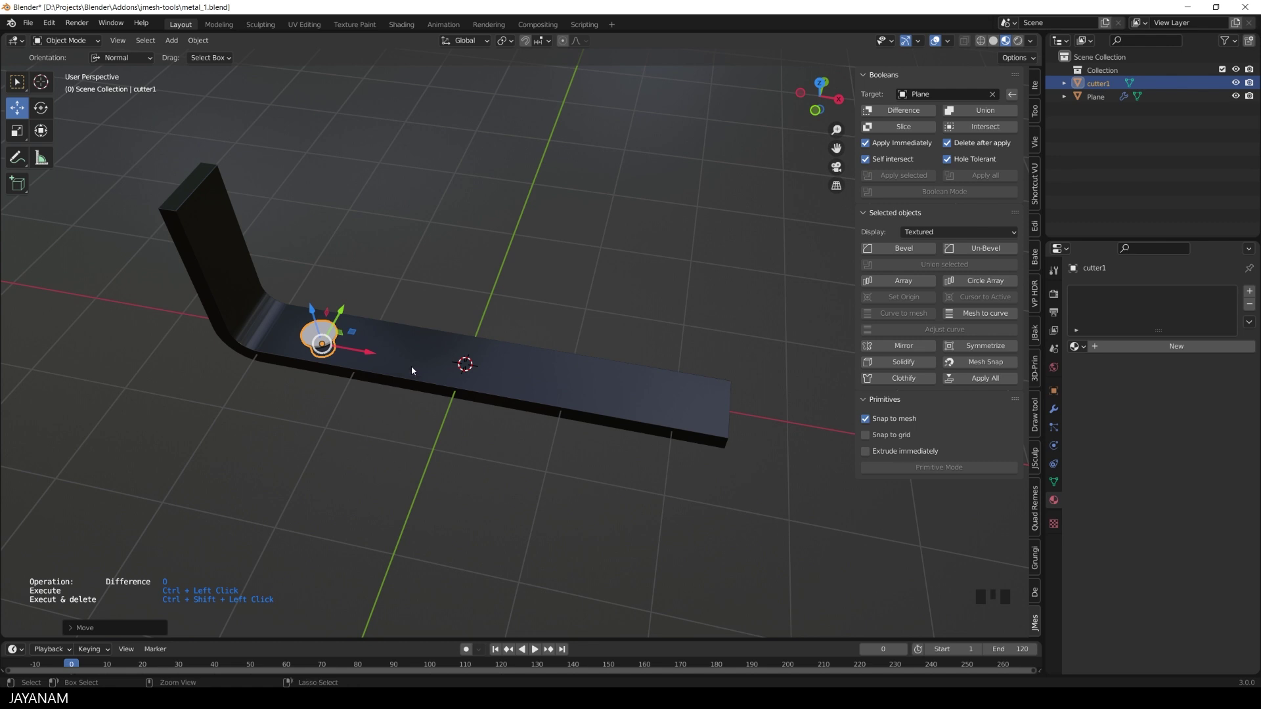
{"action": "left_click_drag", "start_coordinate": [367, 354], "coordinate": [724, 404]}
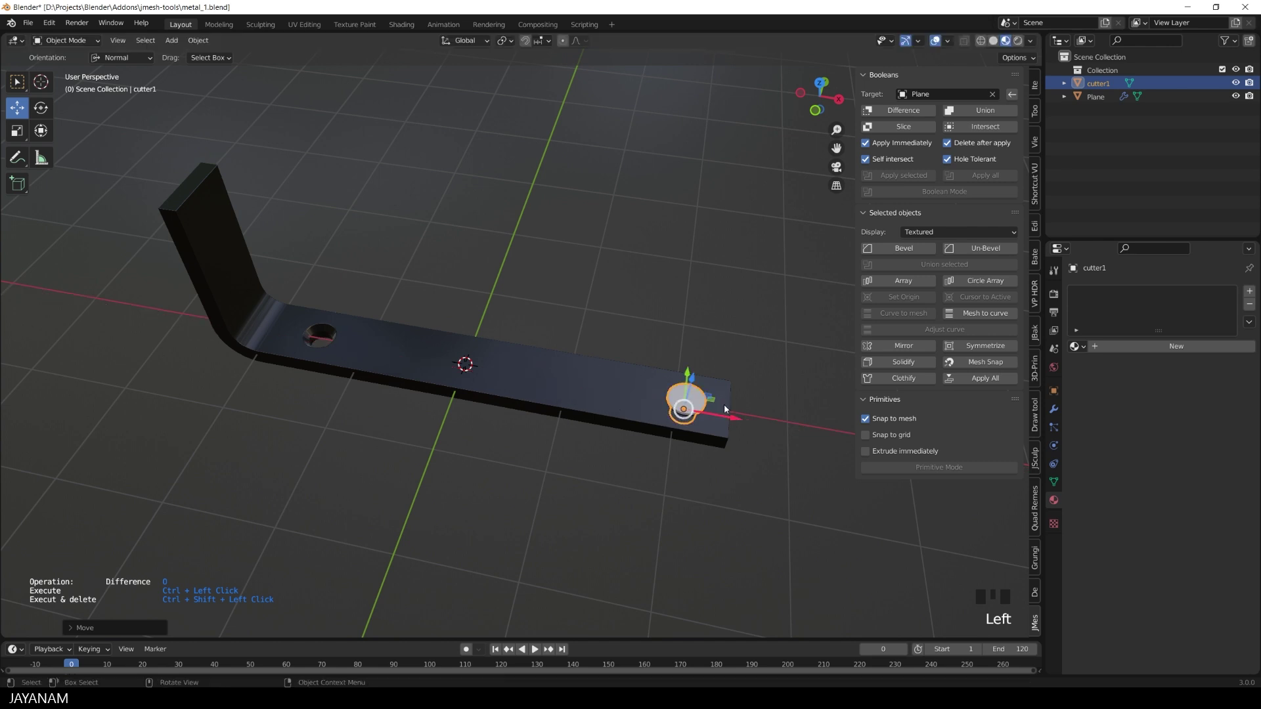
{"action": "middle_click_drag", "start_coordinate": [698, 284], "coordinate": [671, 287]}
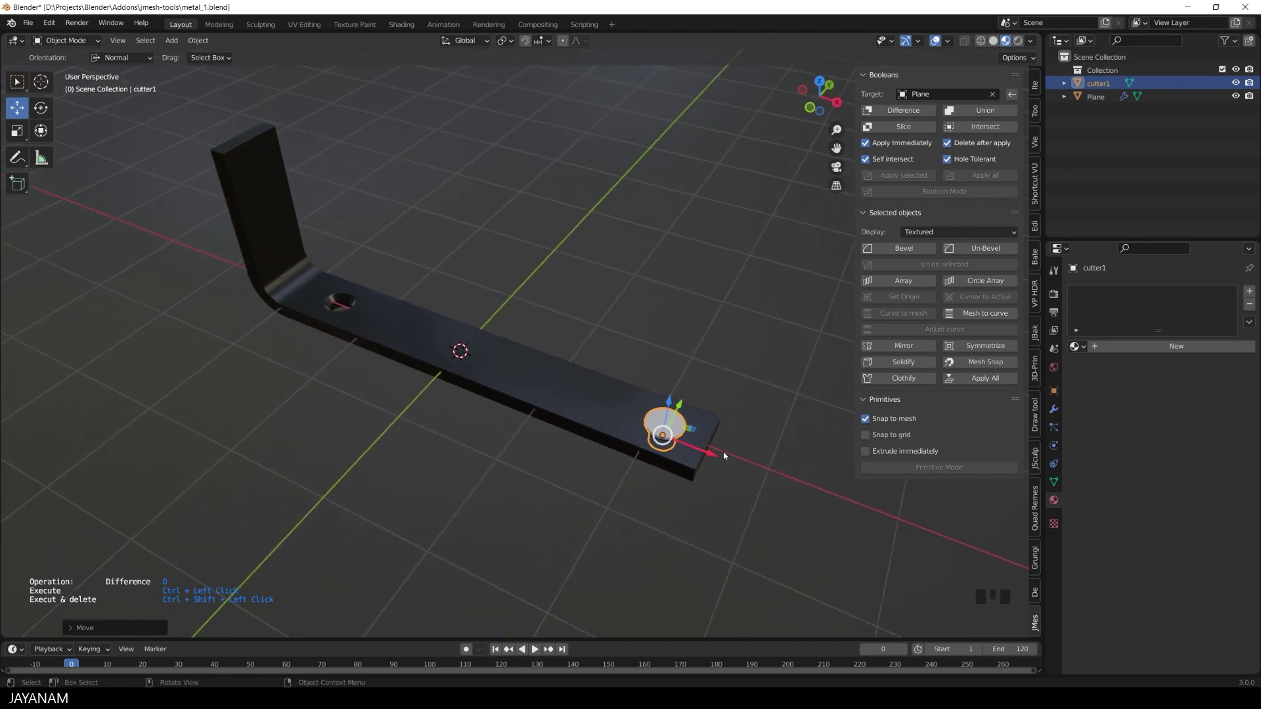
{"action": "left_click", "coordinate": [661, 290]}
{"action": "middle_click_drag", "start_coordinate": [737, 369], "coordinate": [542, 370]}
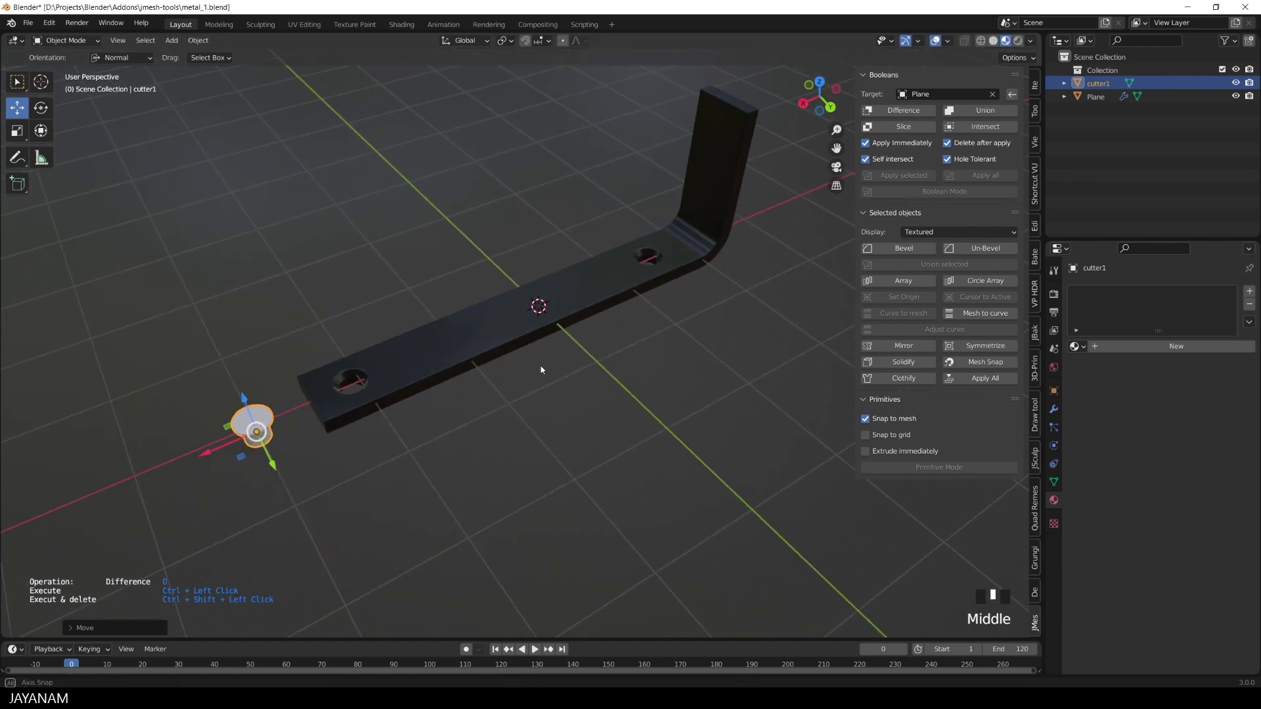
Step: Hide the viewport overlays and position slab cutter Plane.001 over the H-bracket's left leg
{"action": "left_click", "coordinate": [936, 40]}
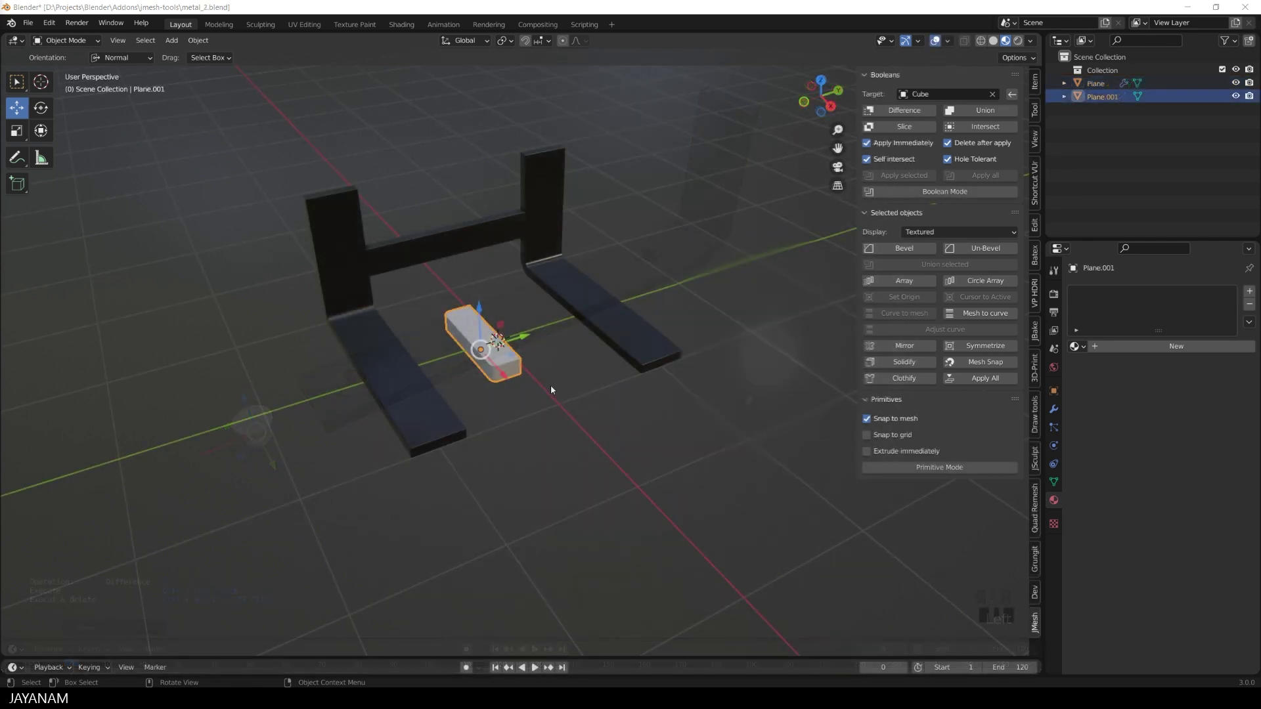
{"action": "middle_click_drag", "start_coordinate": [551, 384], "coordinate": [522, 405]}
{"action": "left_click_drag", "start_coordinate": [545, 330], "coordinate": [471, 335]}
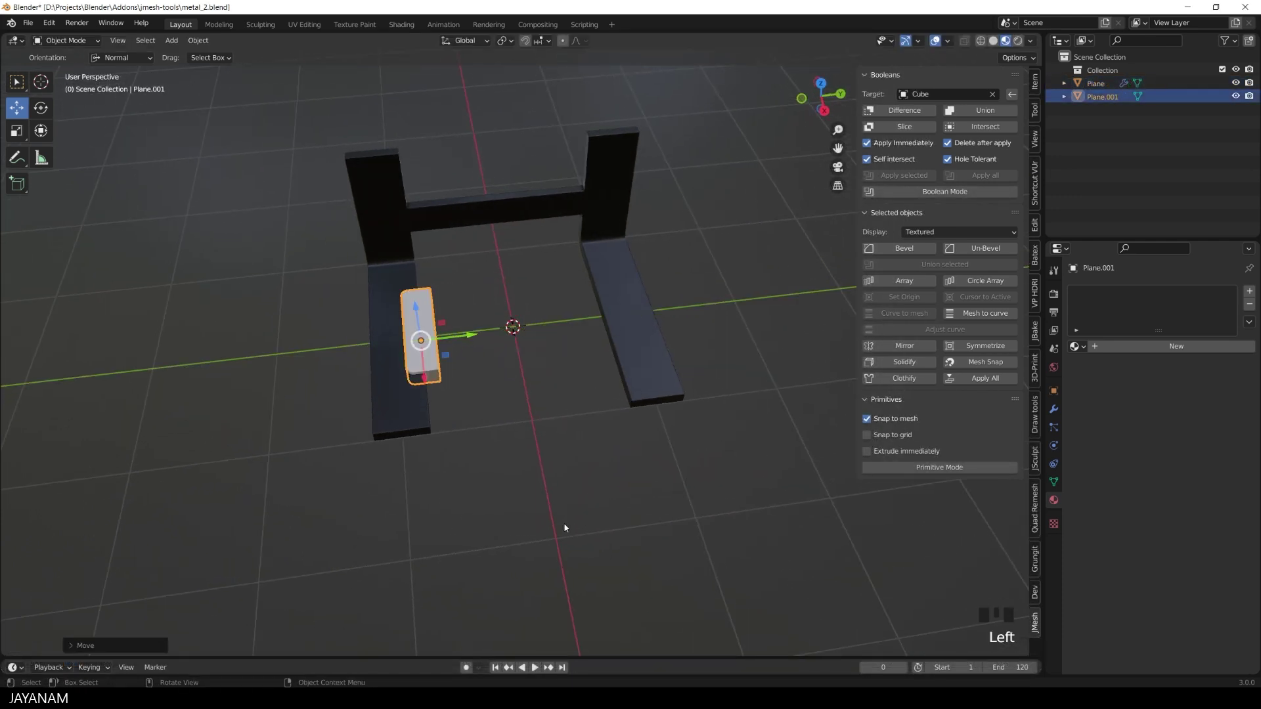
Step: Slice the rounded slot out of the left leg in Boolean Slice mode, then move the cutter aside
{"action": "left_click", "coordinate": [888, 192]}
{"action": "middle_click_drag", "start_coordinate": [545, 459], "coordinate": [565, 453]}
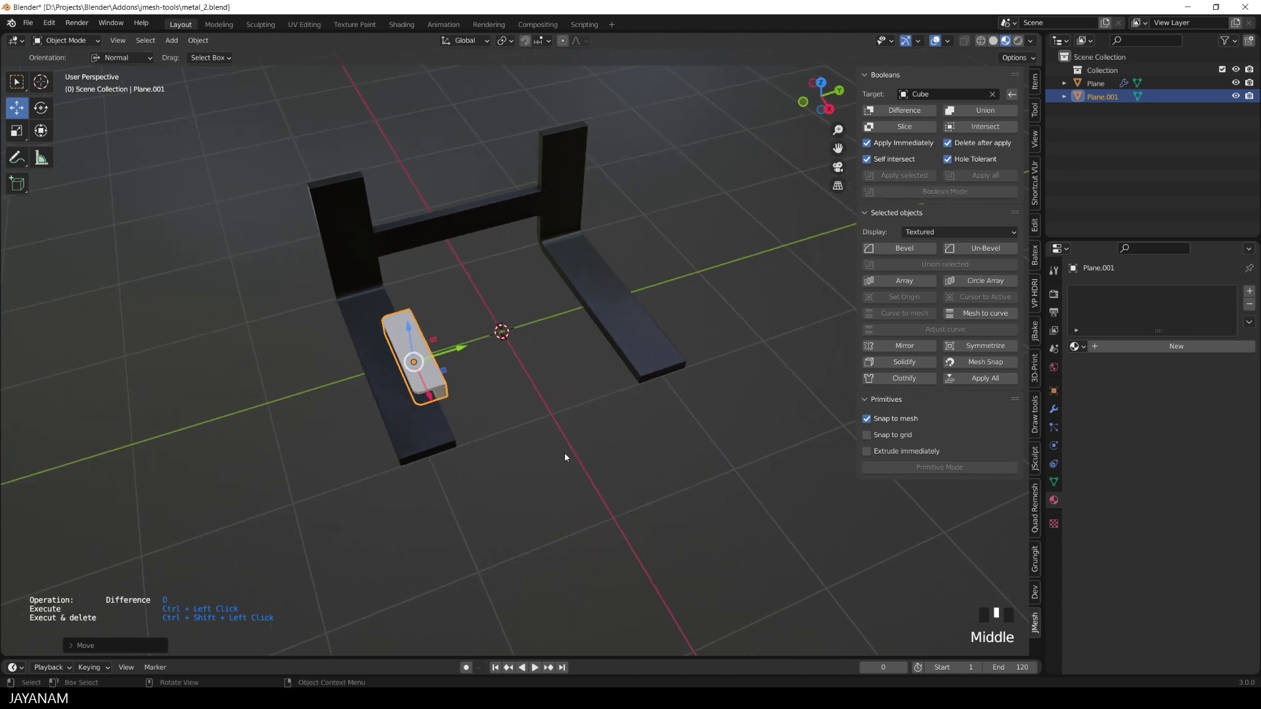
{"action": "scroll", "coordinate": [562, 458], "scroll_direction": "down", "scroll_amount": 3}
{"action": "left_click", "coordinate": [427, 436], "text": "ctrl"}
{"action": "left_click_drag", "start_coordinate": [466, 352], "coordinate": [388, 369]}
{"action": "middle_click_drag", "start_coordinate": [487, 369], "coordinate": [453, 444]}
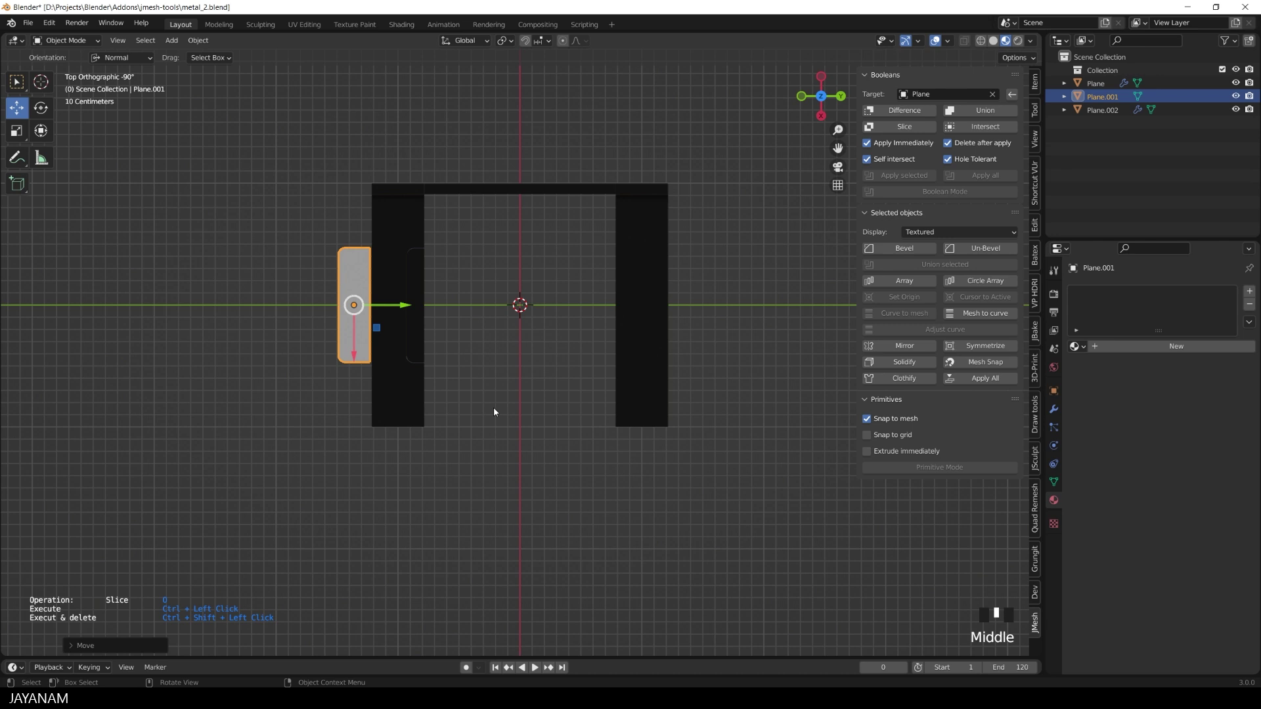
Step: Rotate the slab 180°, slice a second slot into the left leg's inner side, and delete the cutter
{"action": "key", "text": "r"}
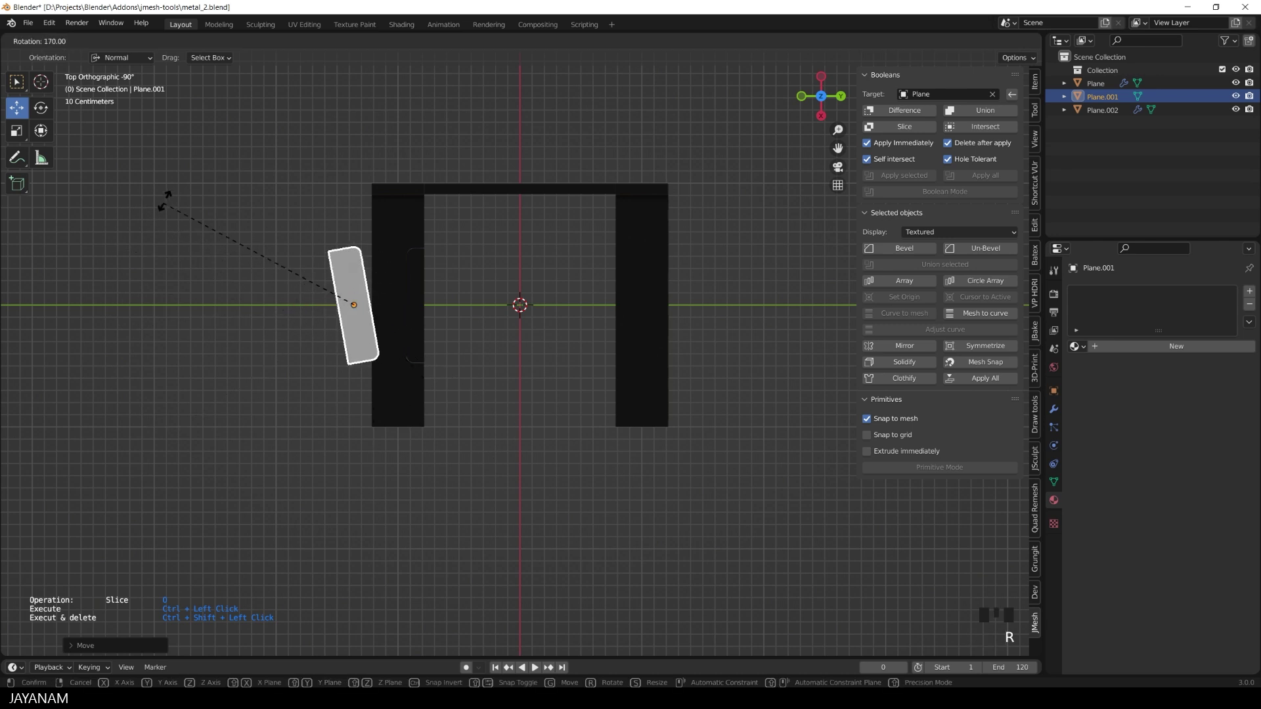
{"action": "left_click", "coordinate": [309, 305]}
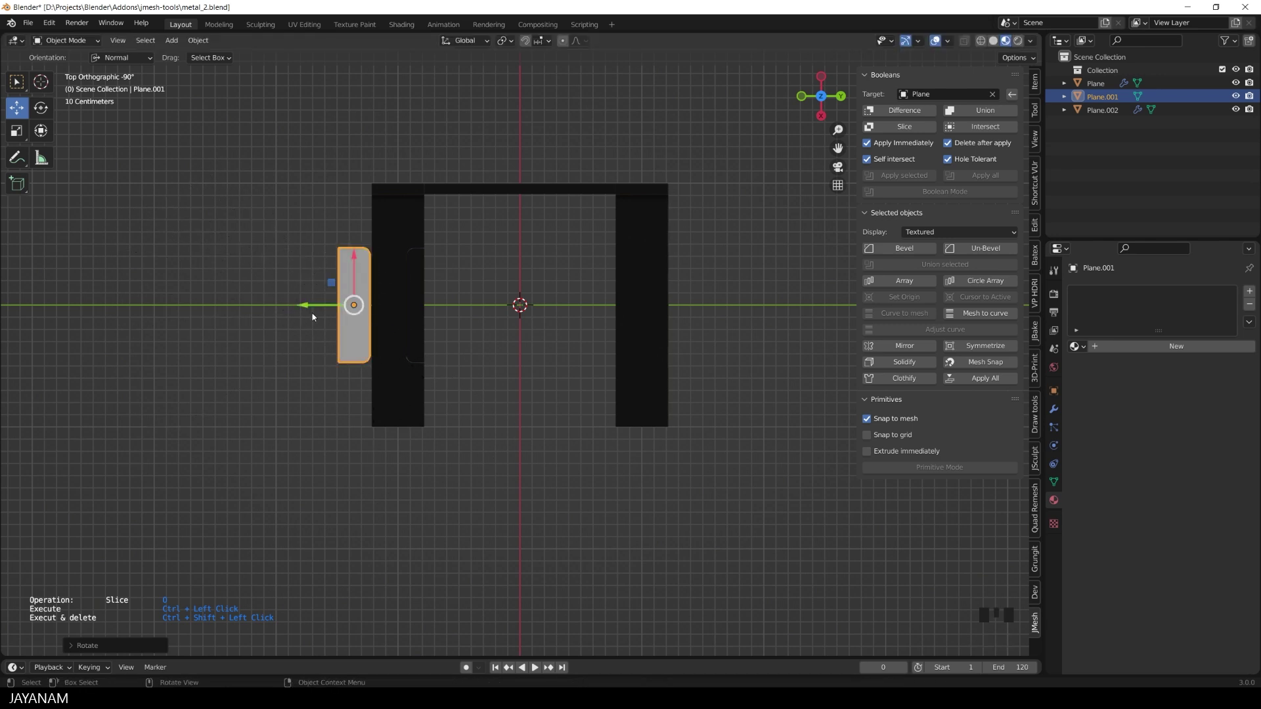
{"action": "left_click_drag", "start_coordinate": [305, 306], "coordinate": [326, 304]}
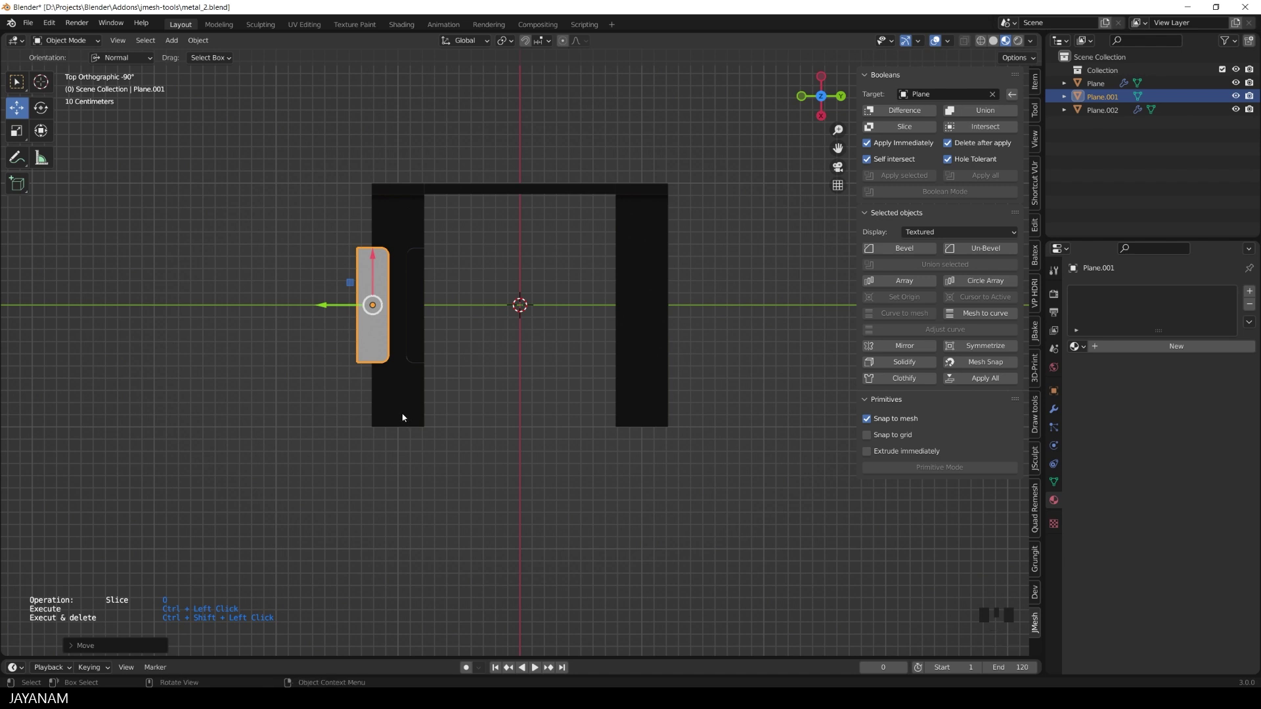
{"action": "left_click", "coordinate": [403, 418], "text": "ctrl+shift"}
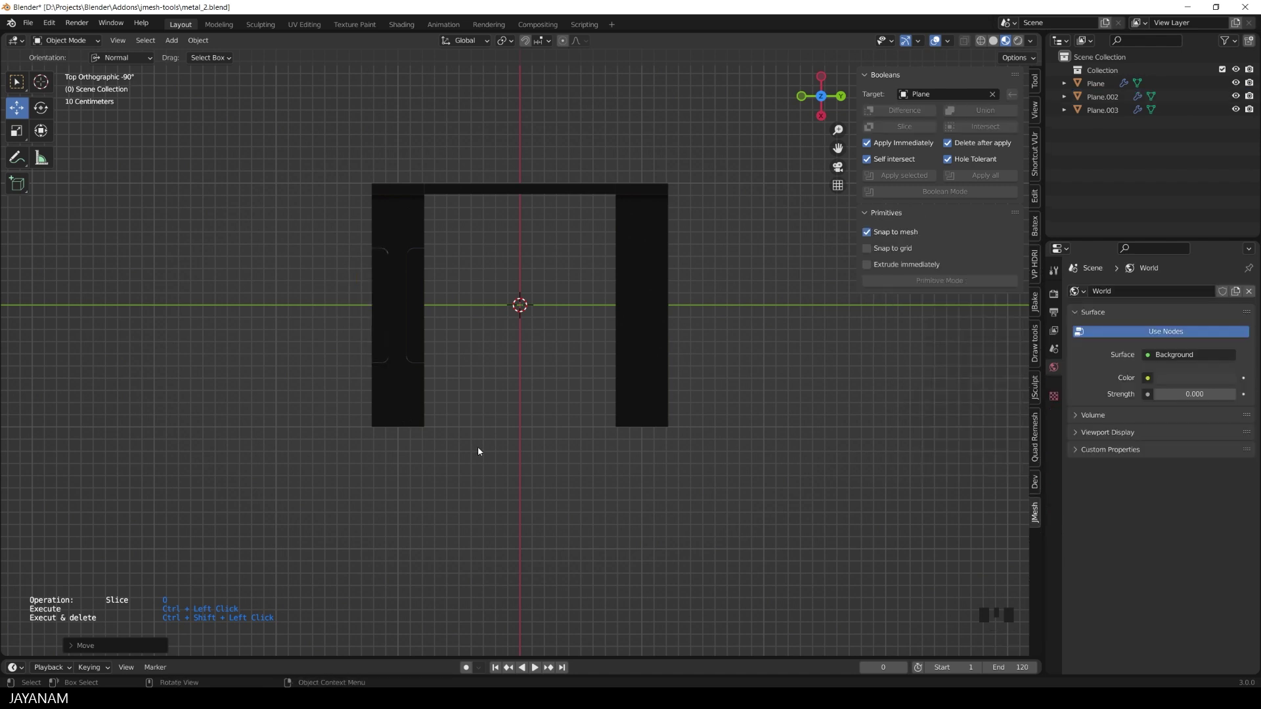
{"action": "middle_click_drag", "start_coordinate": [478, 446], "coordinate": [492, 385]}
{"action": "scroll", "coordinate": [468, 375], "scroll_direction": "up", "scroll_amount": 3}
Step: Give the left and right slot pieces the matSteel material
{"action": "left_click", "coordinate": [374, 316]}
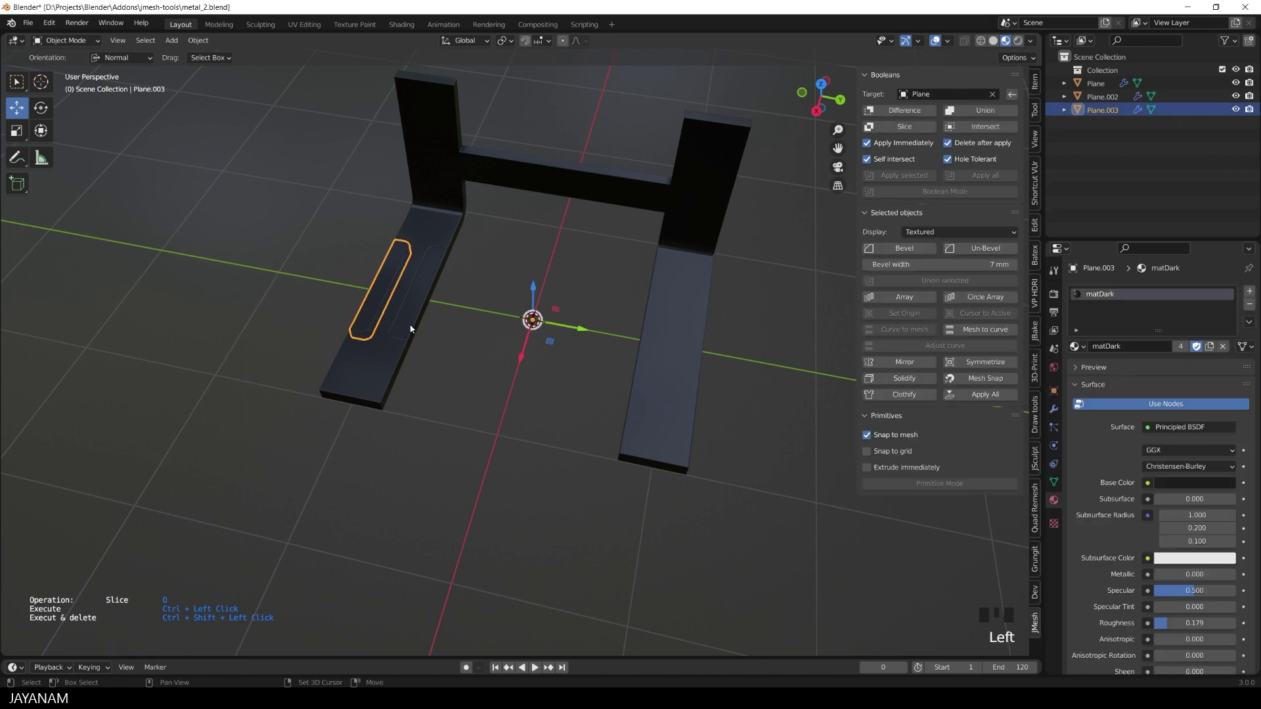
{"action": "left_click", "coordinate": [419, 297], "text": "shift"}
{"action": "left_click", "coordinate": [1076, 346]}
{"action": "left_click", "coordinate": [1123, 406]}
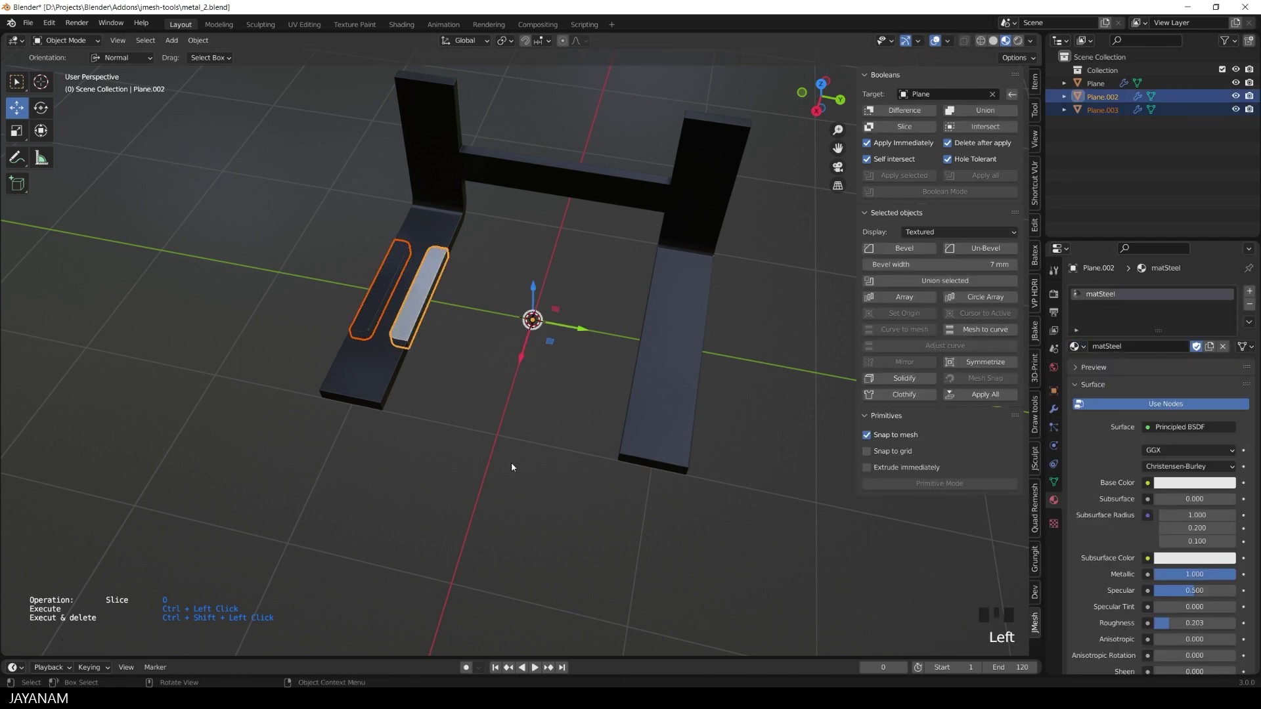
{"action": "left_click", "coordinate": [378, 290]}
{"action": "left_click", "coordinate": [1077, 346]}
{"action": "left_click", "coordinate": [1123, 404]}
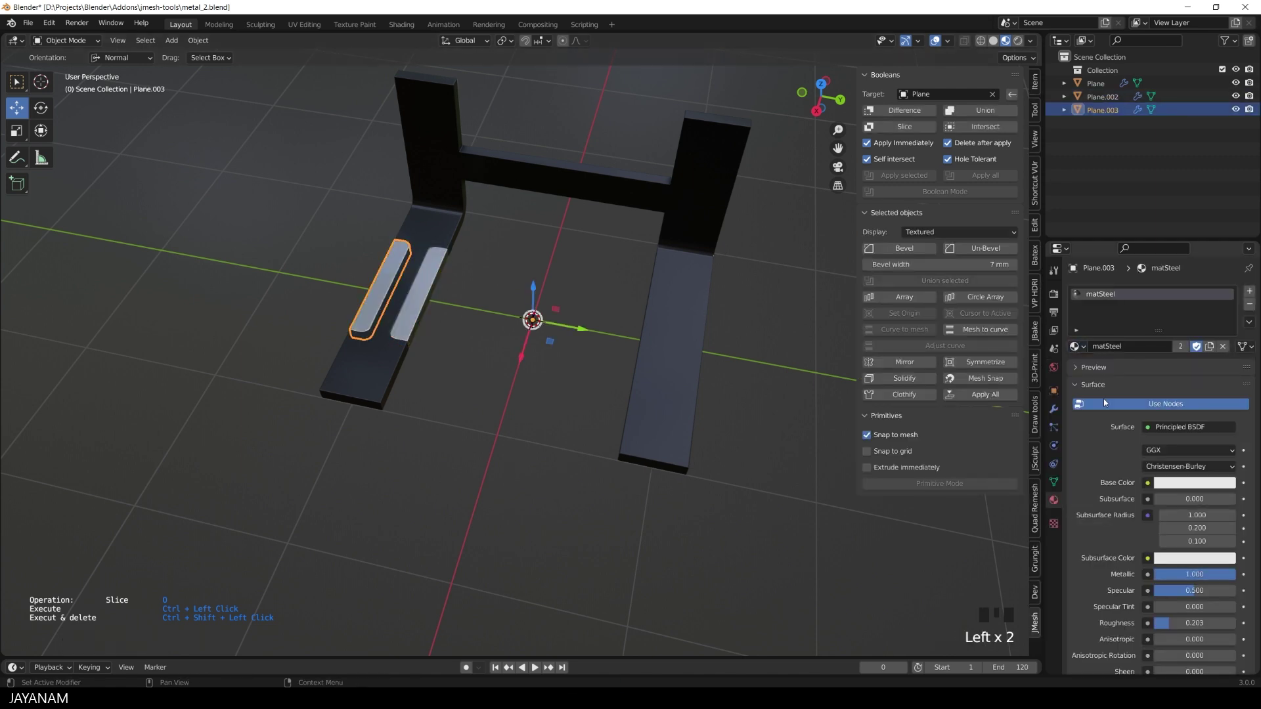
Step: Mirror the slot pieces onto the bracket's right leg
{"action": "left_click", "coordinate": [465, 463]}
{"action": "middle_click_drag", "start_coordinate": [465, 462], "coordinate": [486, 469]}
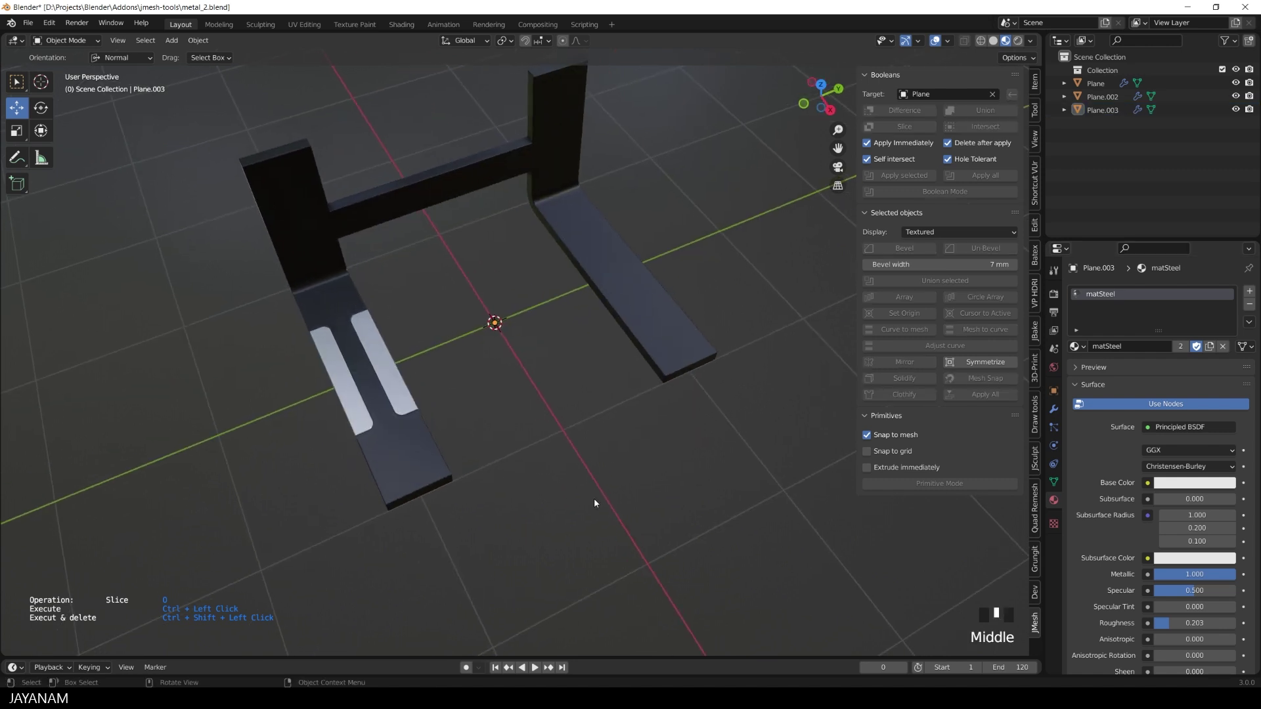
{"action": "left_click_drag", "start_coordinate": [594, 503], "coordinate": [304, 332]}
{"action": "left_click", "coordinate": [985, 362]}
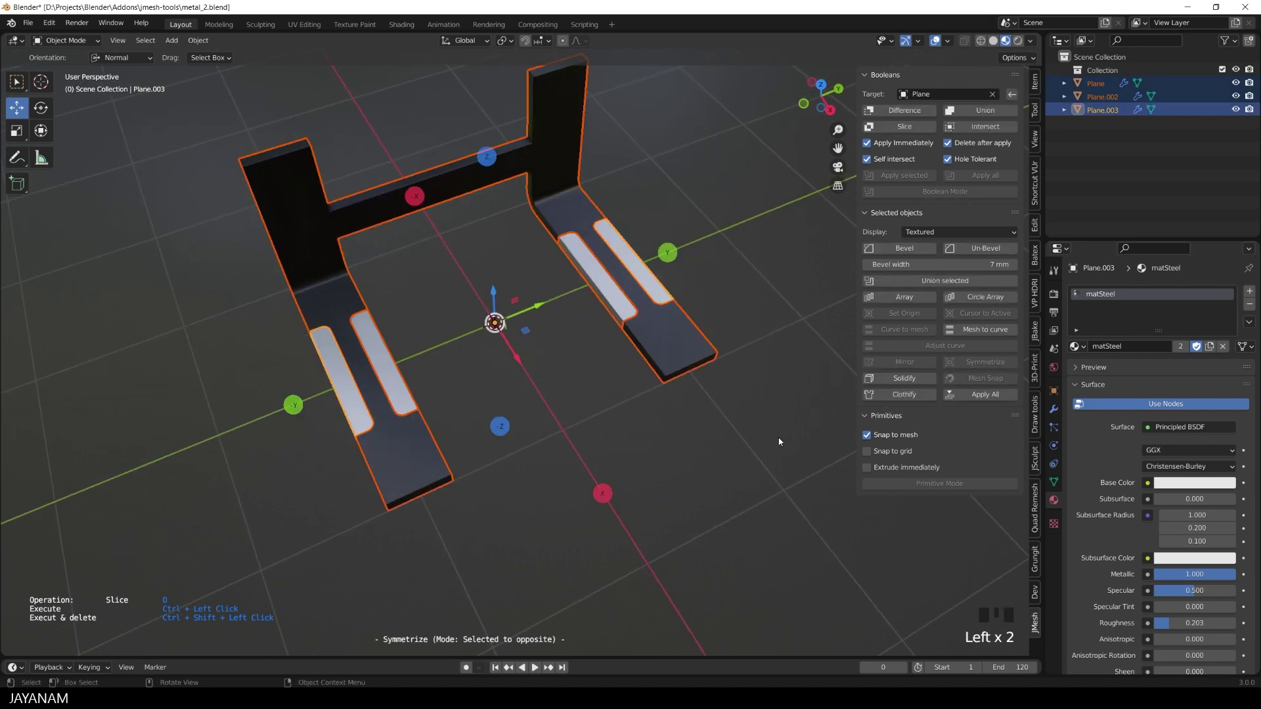
Step: Join all the slot bars into a single object with Ctrl+J
{"action": "left_click", "coordinate": [683, 462]}
{"action": "middle_click_drag", "start_coordinate": [681, 459], "coordinate": [630, 427]}
{"action": "left_click", "coordinate": [611, 302]}
{"action": "left_click", "coordinate": [349, 382], "text": "shift"}
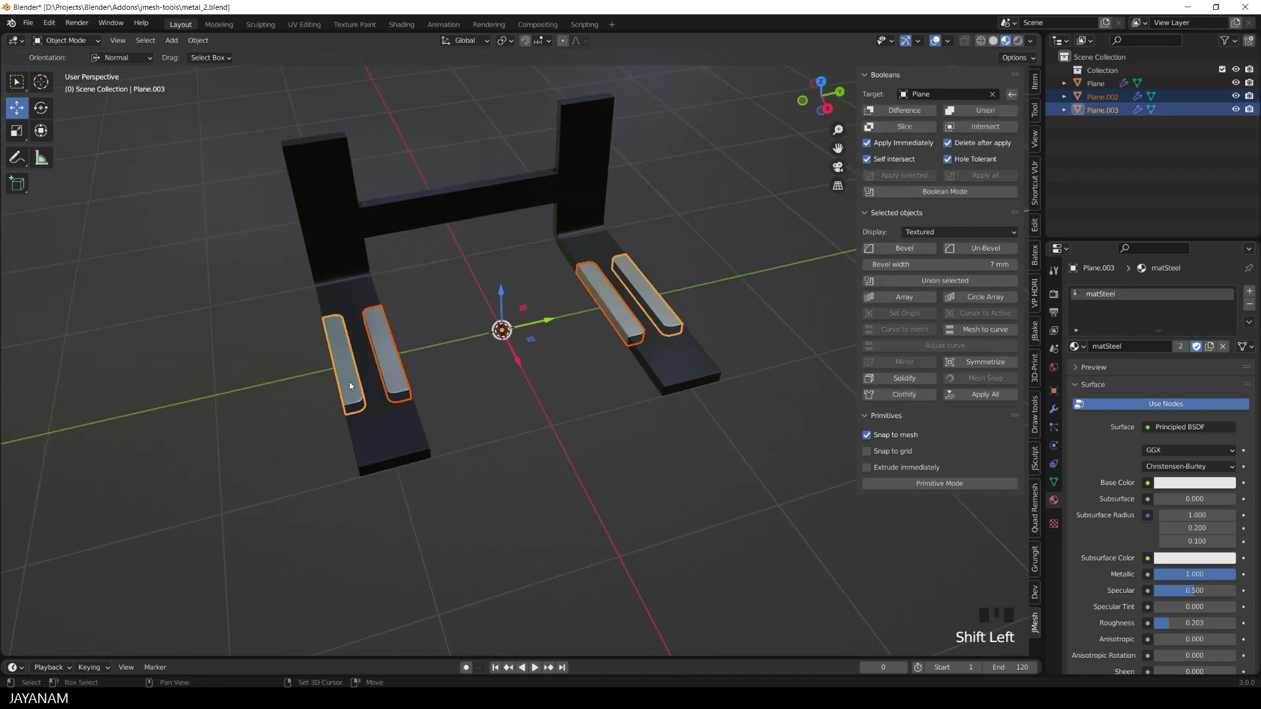
{"action": "key", "text": "ctrl+j"}
Step: Flatten the cutter bars along Z and start lowering them into the bent bracket's feet
{"action": "key", "text": "s"}
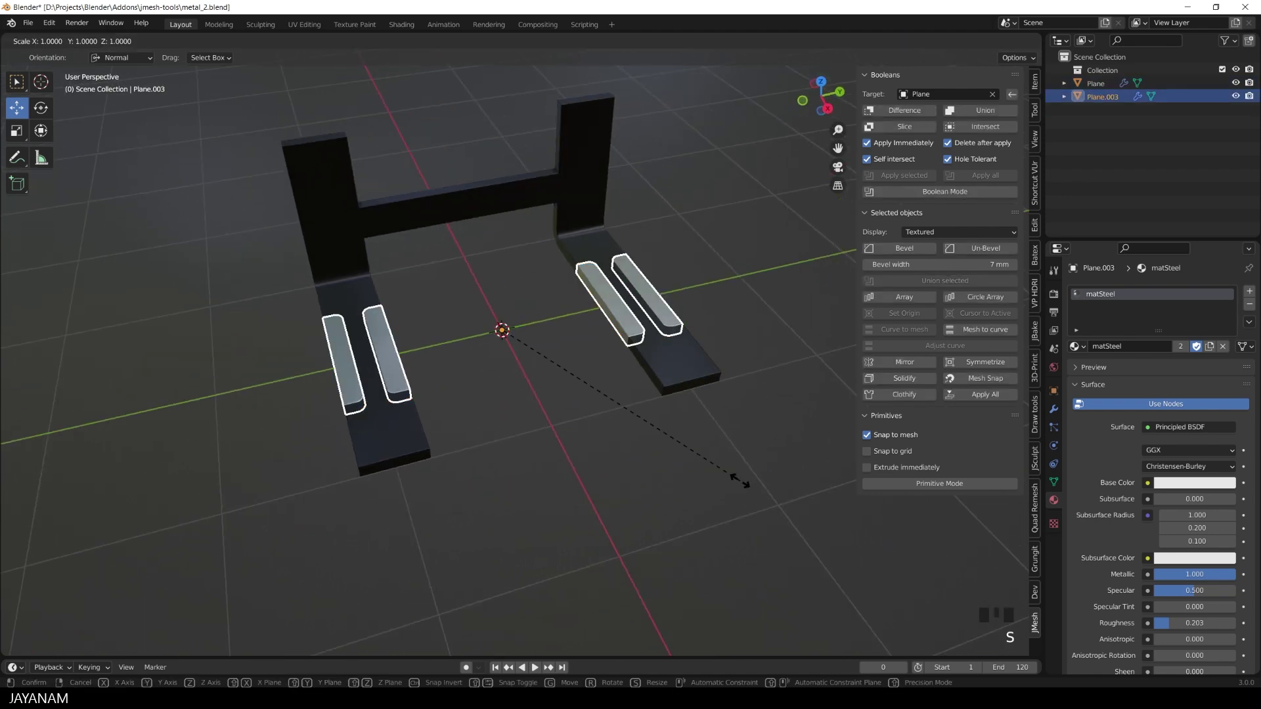
{"action": "key", "text": "z"}
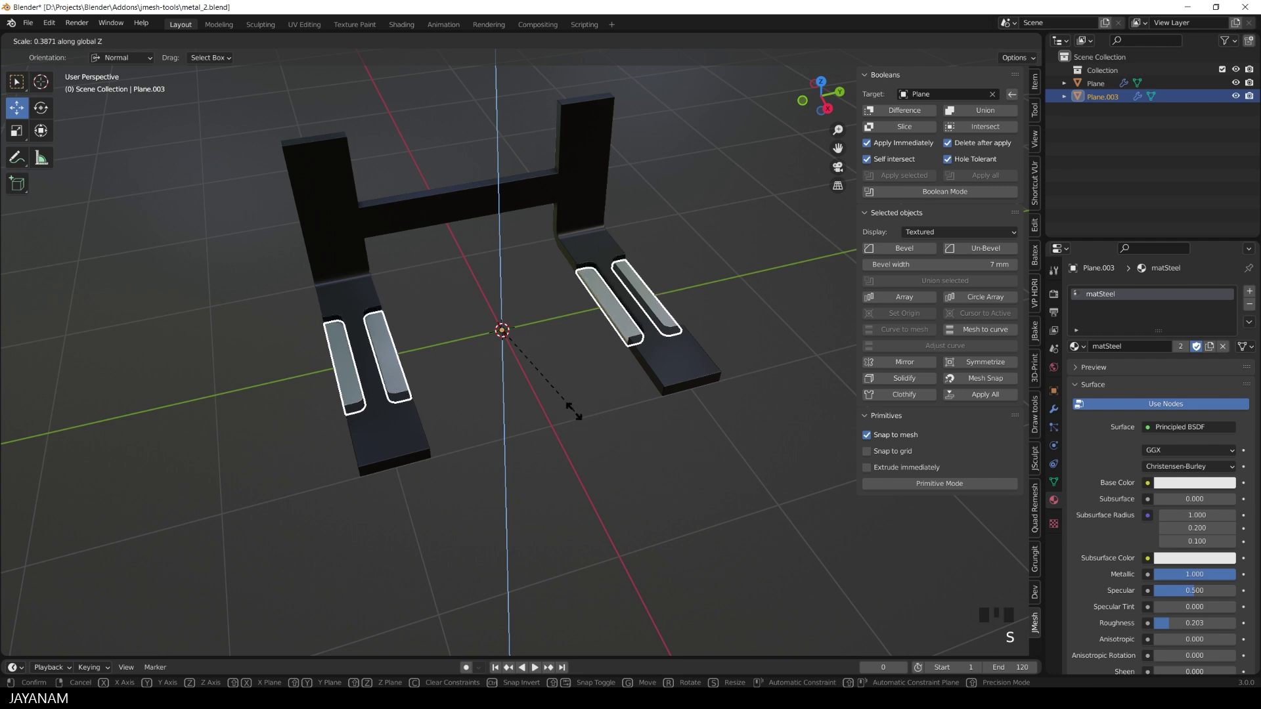
{"action": "left_click", "coordinate": [577, 416]}
{"action": "left_click", "coordinate": [642, 427]}
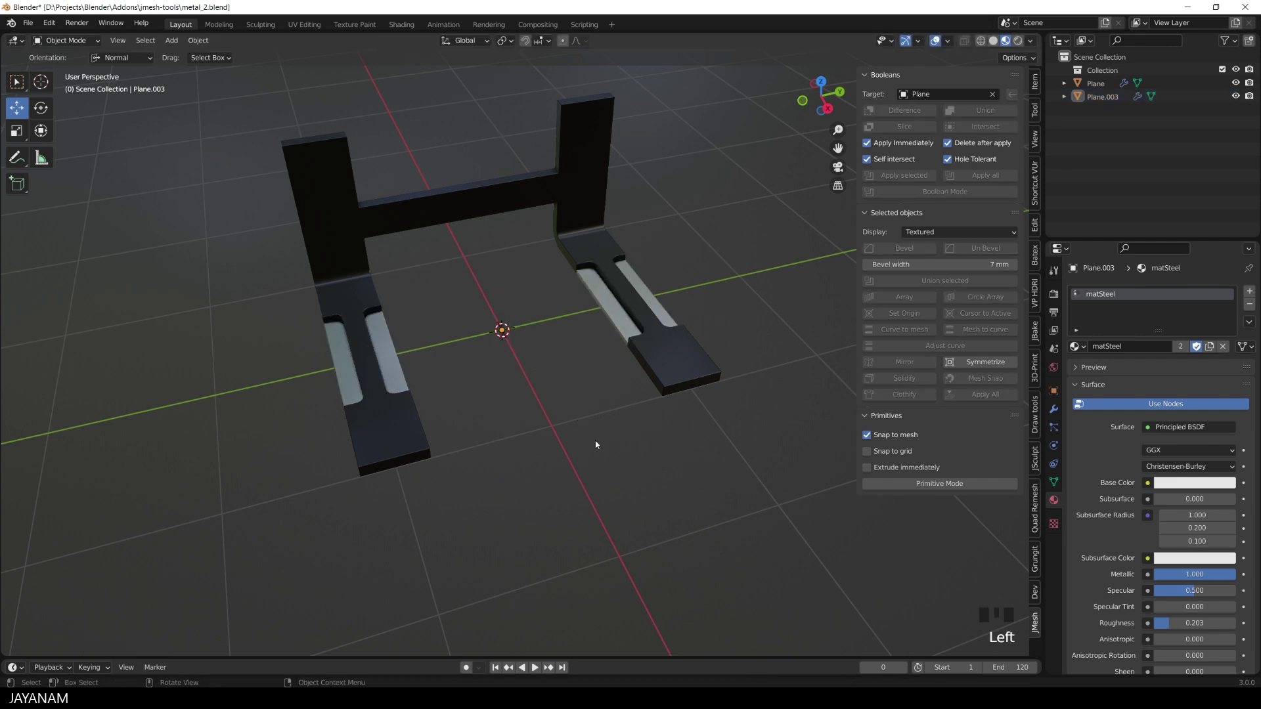
{"action": "middle_click_drag", "start_coordinate": [597, 444], "coordinate": [502, 420]}
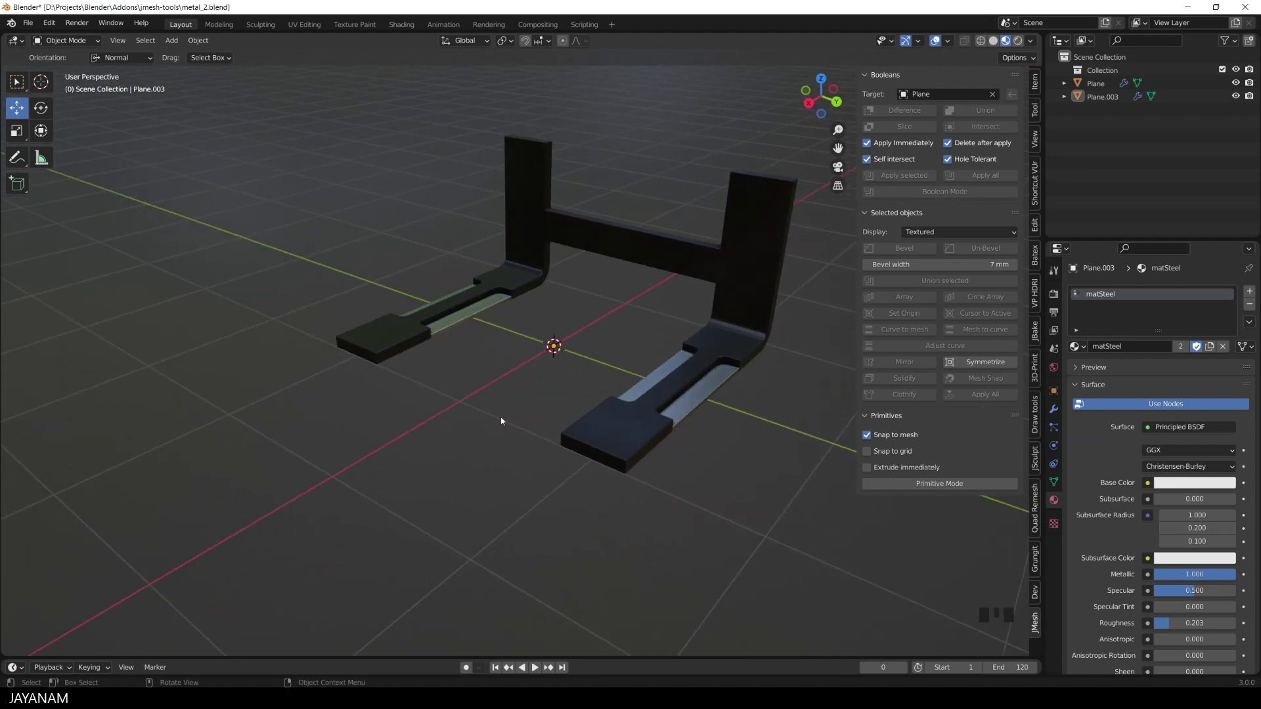
{"action": "left_click", "coordinate": [473, 309]}
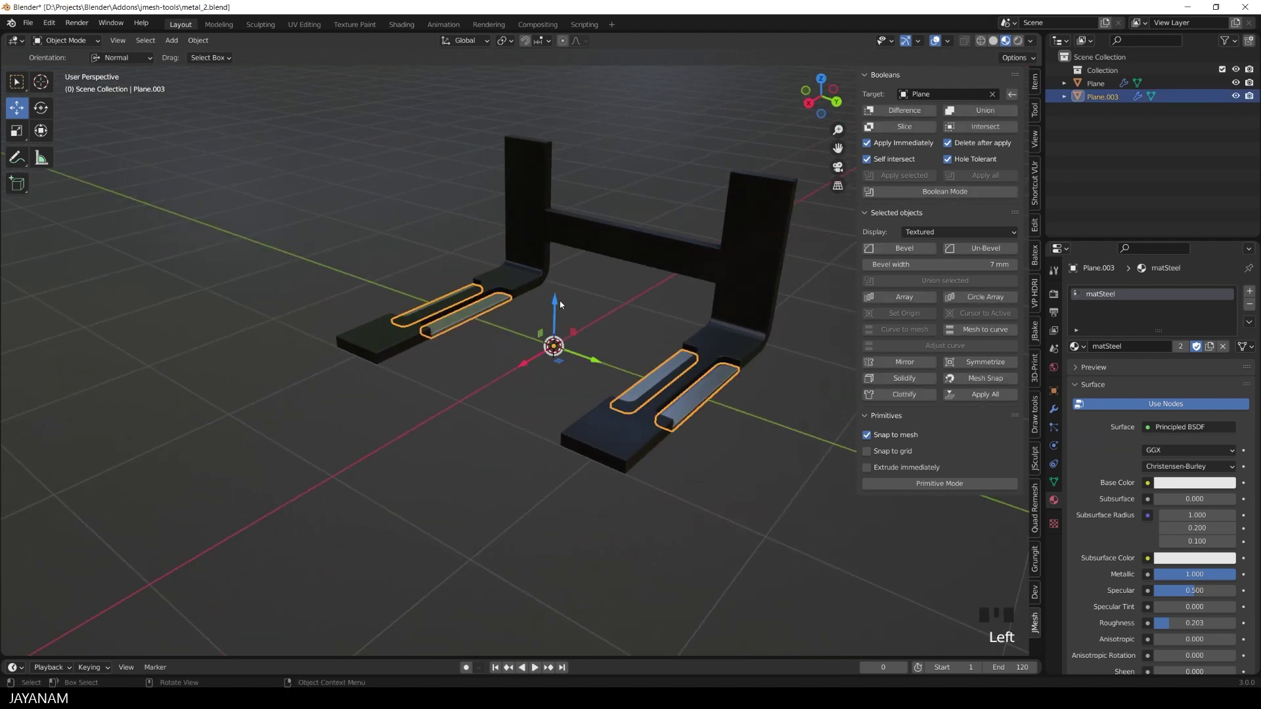
{"action": "left_click_drag", "start_coordinate": [561, 304], "coordinate": [557, 297]}
Step: Confirm the slot cuts, then select the two small blocks and the main bracket in the second file
{"action": "left_click", "coordinate": [502, 389]}
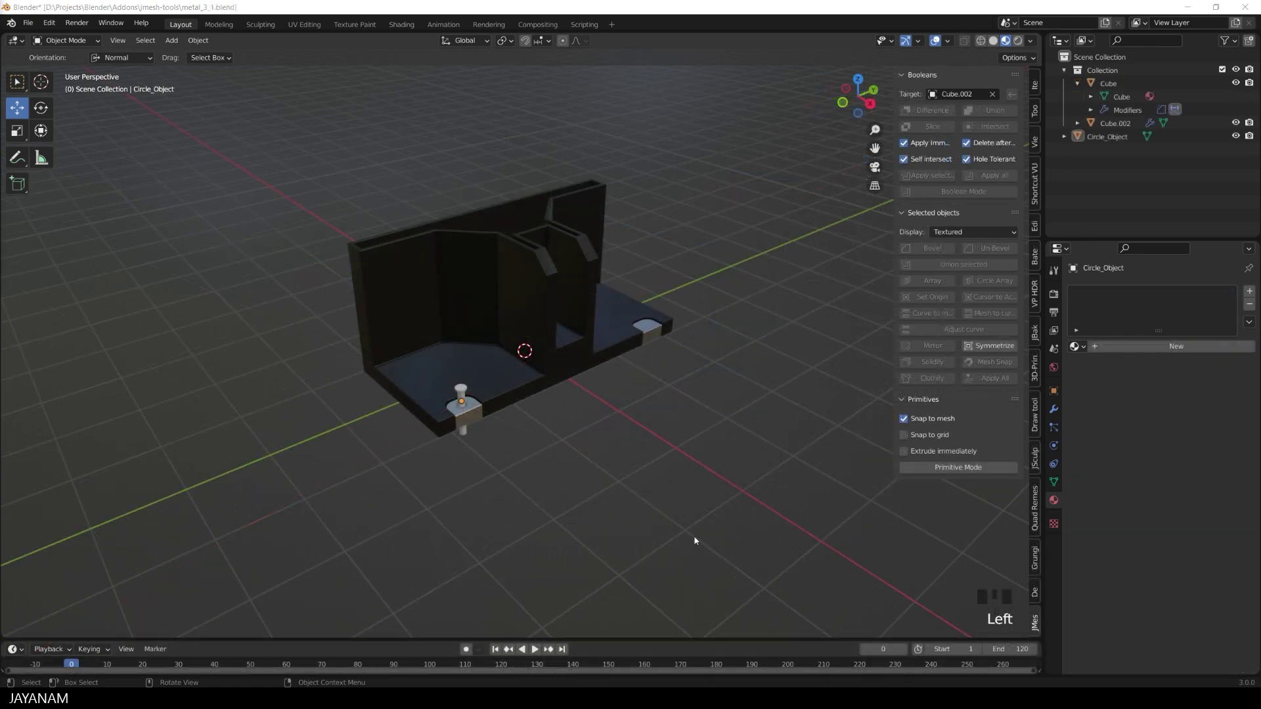
{"action": "left_click", "coordinate": [467, 411]}
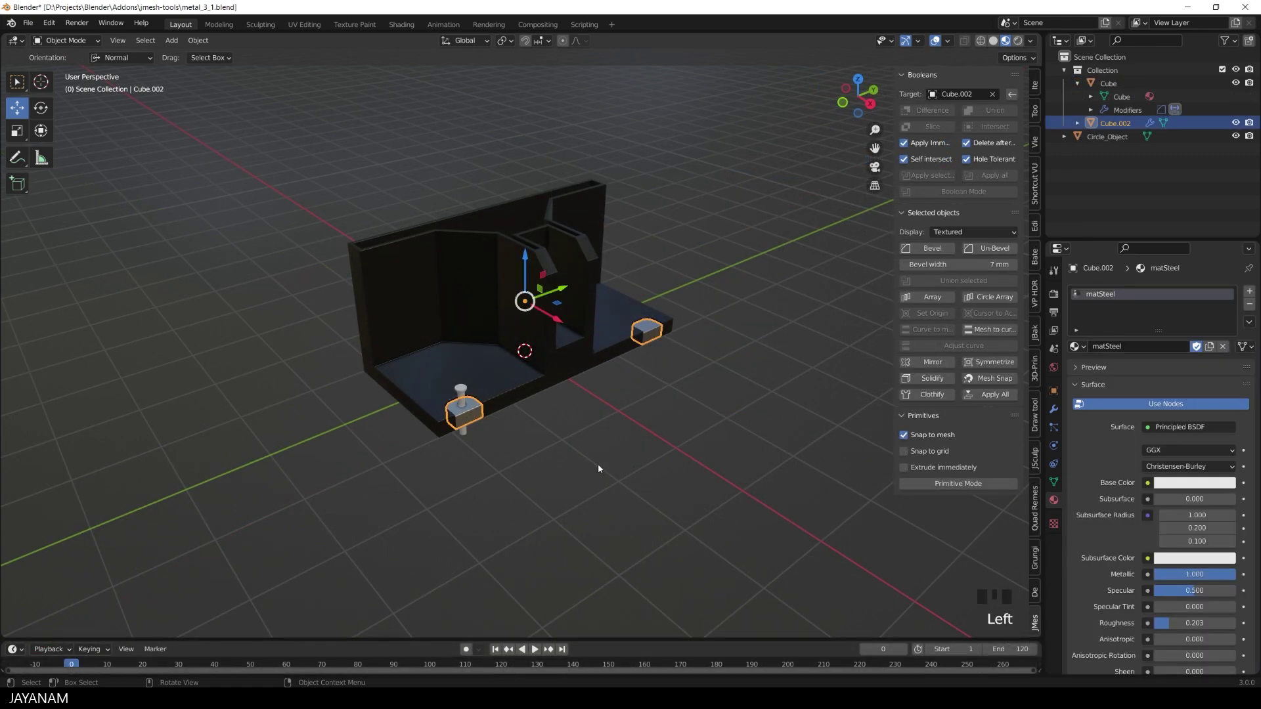
{"action": "left_click", "coordinate": [519, 387]}
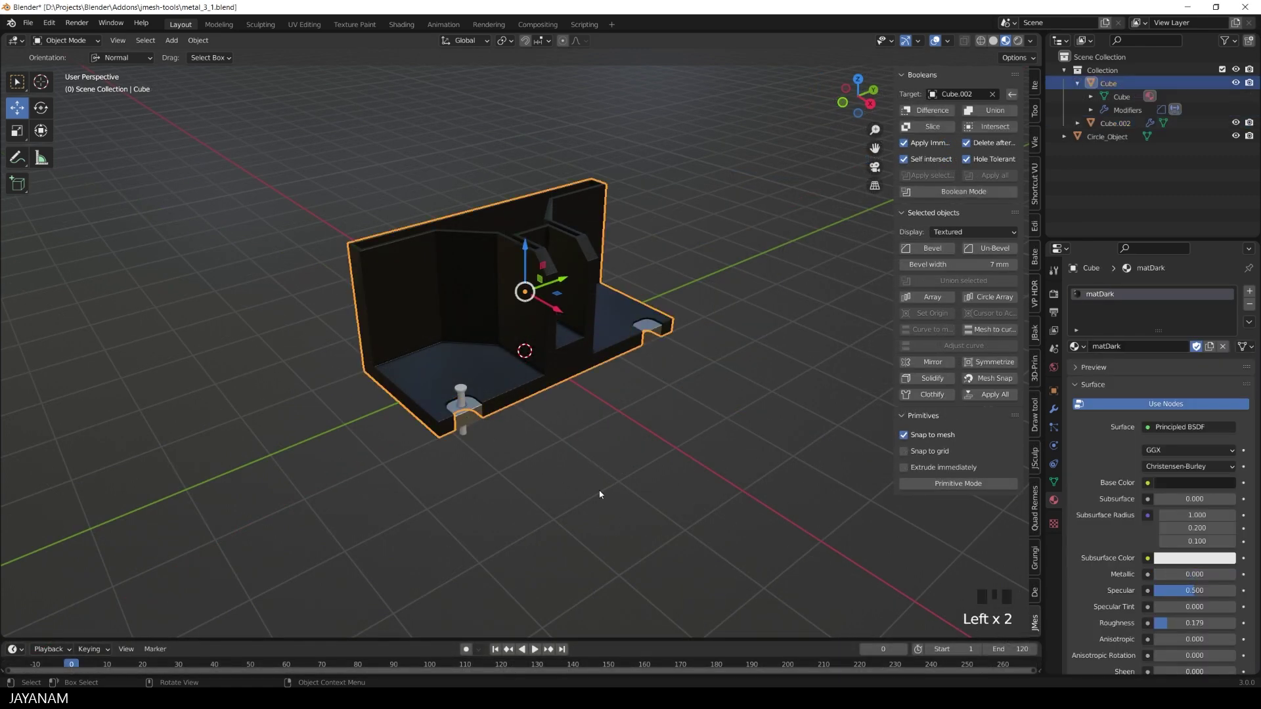
{"action": "scroll", "coordinate": [515, 475], "scroll_direction": "up", "scroll_amount": 4}
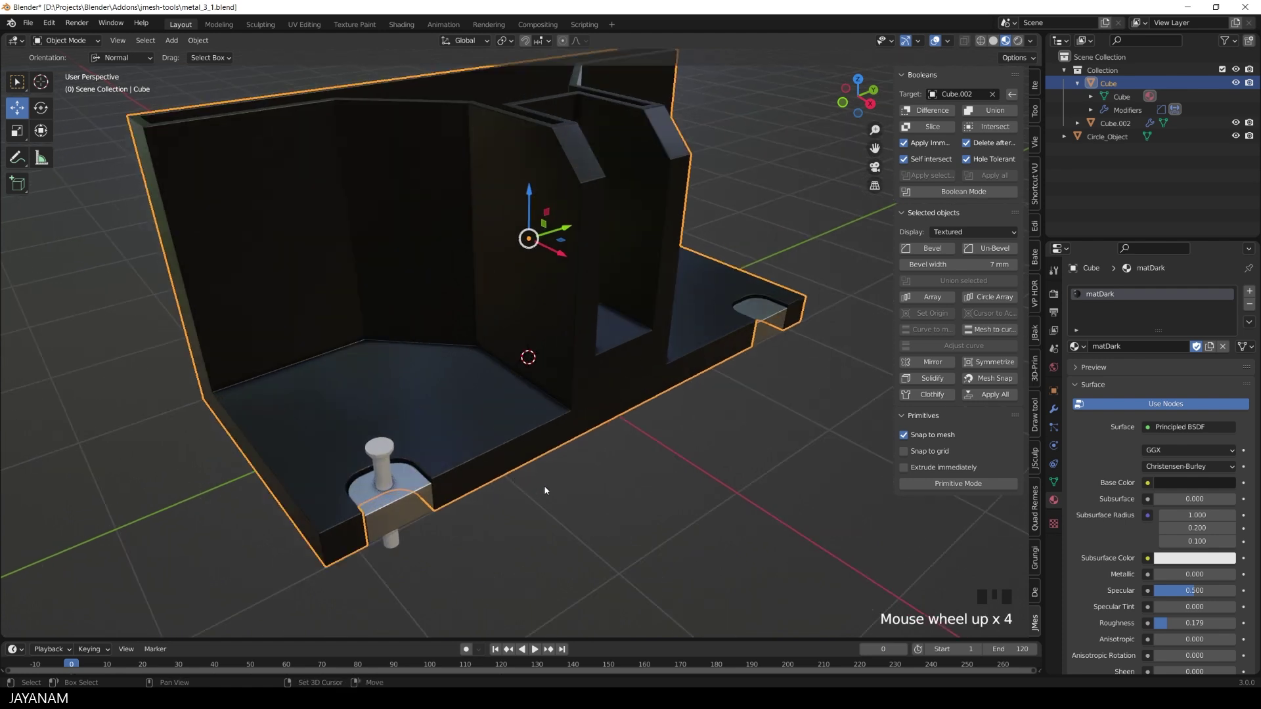
{"action": "middle_click_drag", "start_coordinate": [543, 496], "coordinate": [678, 348], "text": "shift"}
Step: Lower the pin cutter and punch a countersunk hole in the front tab using Boolean Mode
{"action": "left_click", "coordinate": [513, 302]}
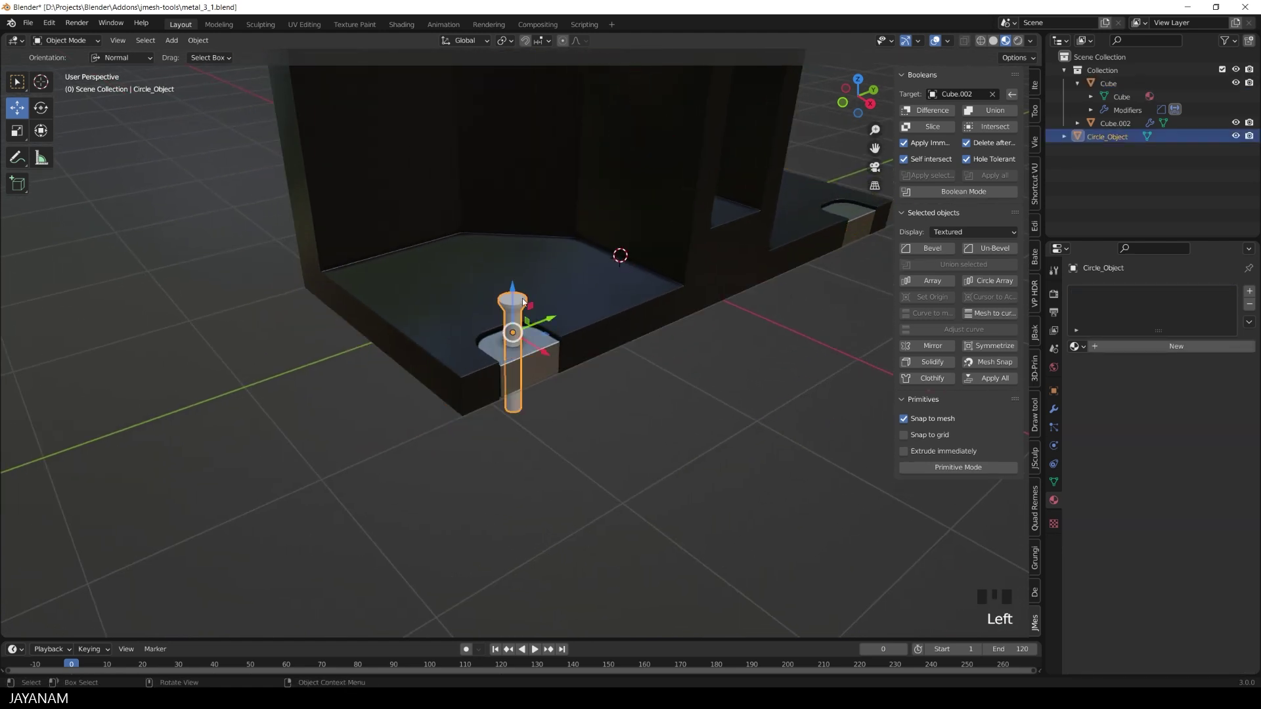
{"action": "left_click_drag", "start_coordinate": [517, 294], "coordinate": [511, 331]}
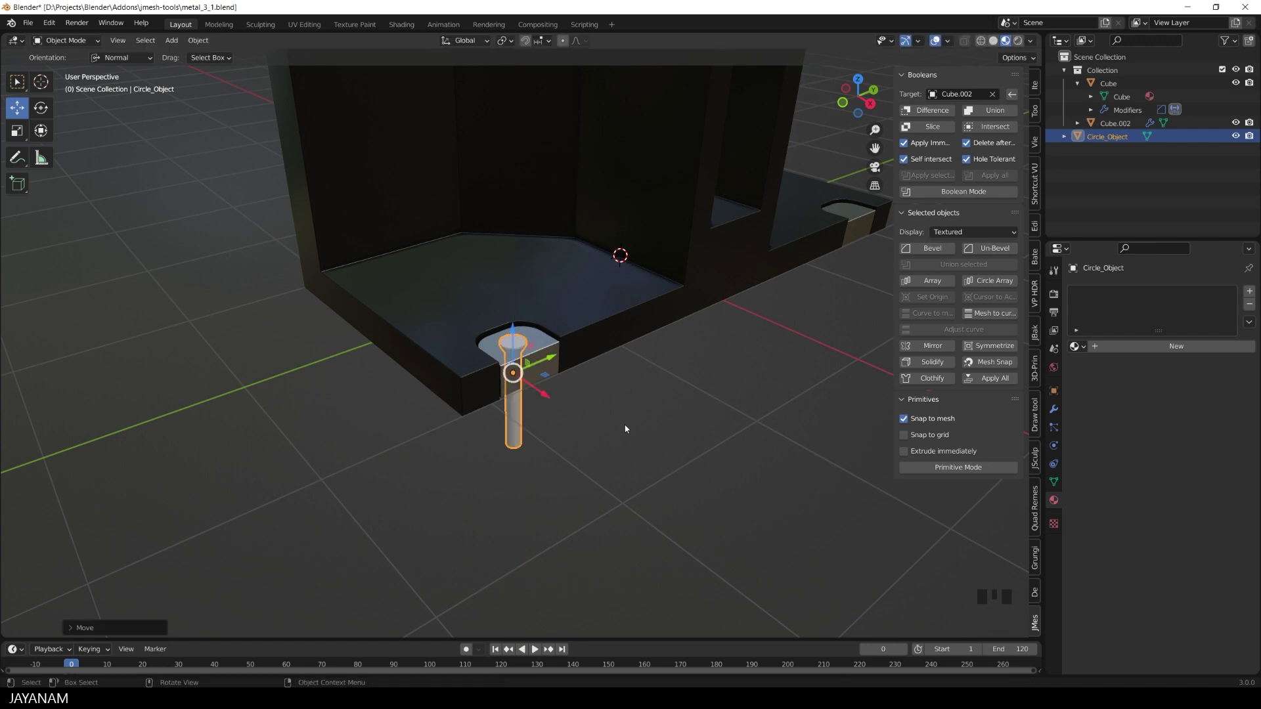
{"action": "key", "text": "shift+ctrl+b"}
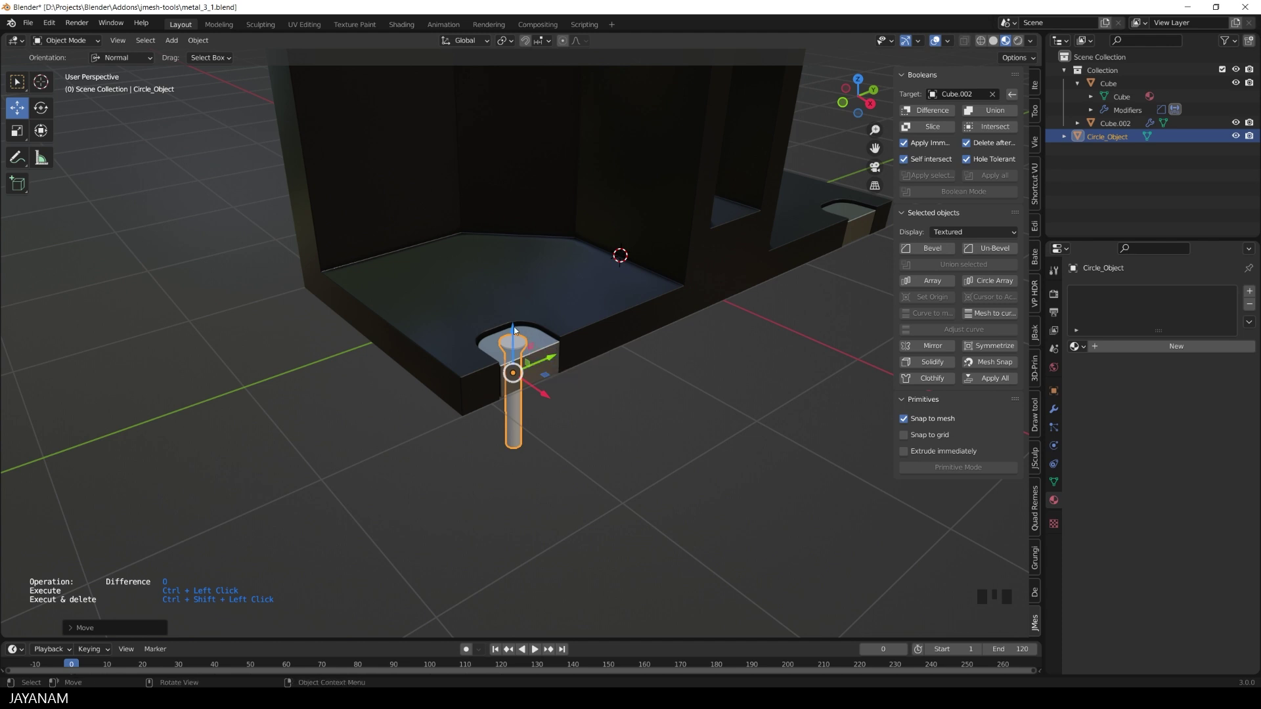
{"action": "left_click_drag", "start_coordinate": [513, 328], "coordinate": [513, 165]}
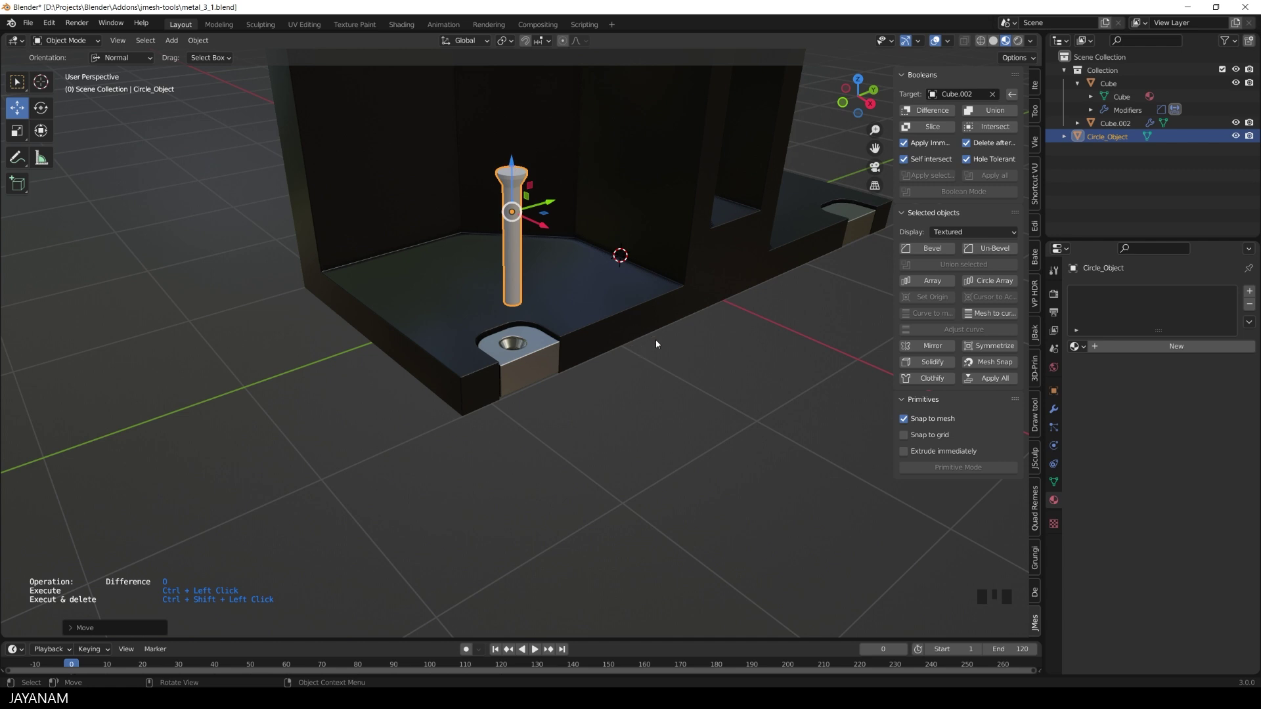
{"action": "middle_click_drag", "start_coordinate": [656, 340], "coordinate": [738, 309]}
Step: Lay the pin level and punch two holes in the back wall's left side, then move it aside
{"action": "key", "text": "r"}
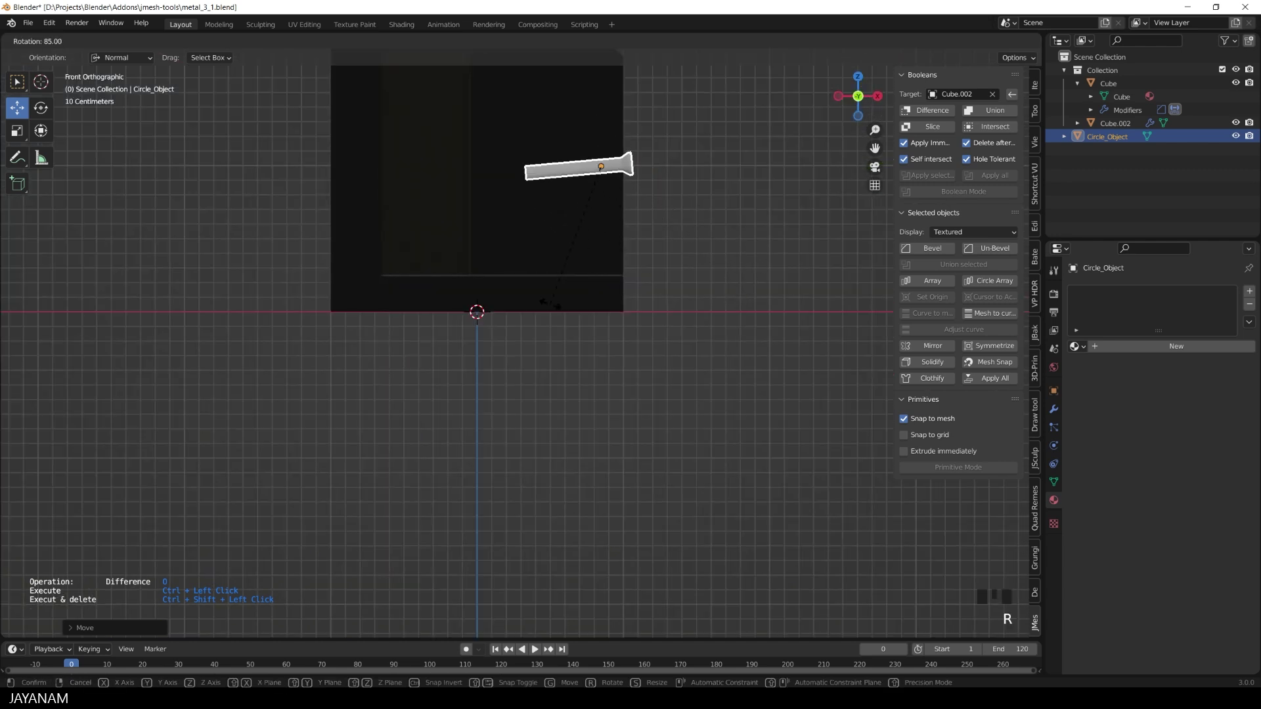
{"action": "left_click", "coordinate": [647, 168]}
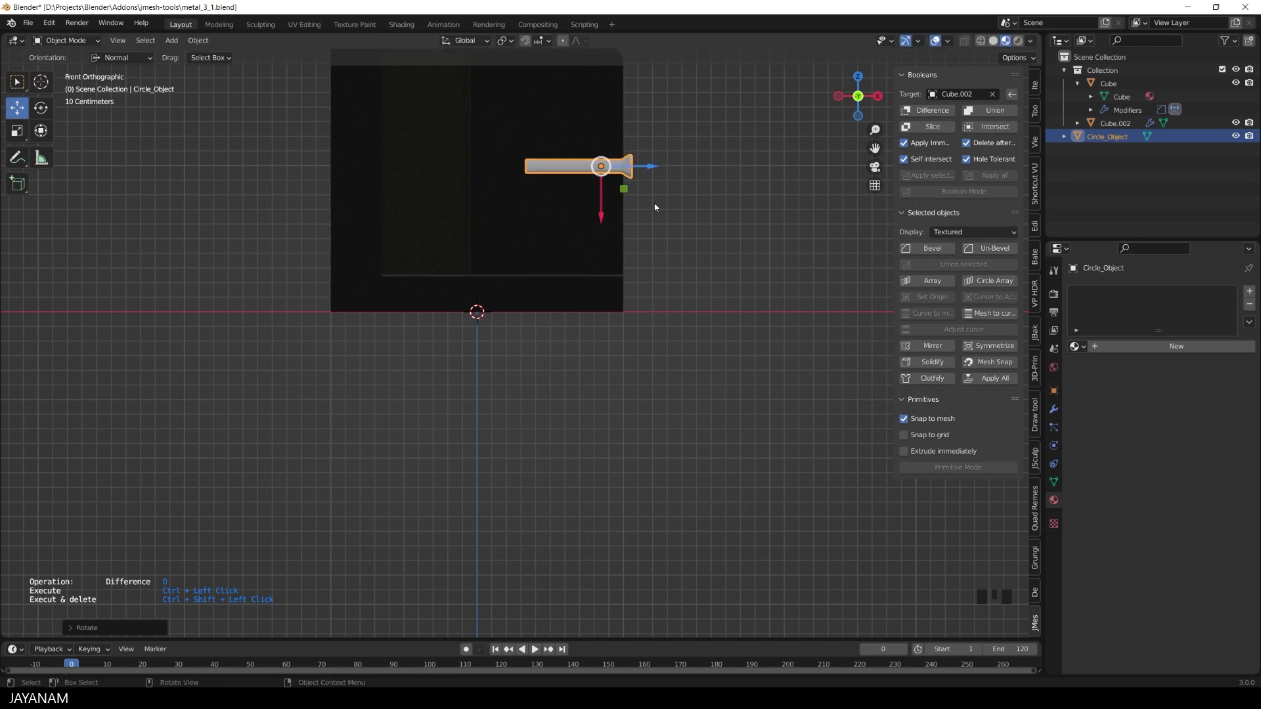
{"action": "left_click_drag", "start_coordinate": [647, 168], "coordinate": [363, 147]}
{"action": "middle_click_drag", "start_coordinate": [363, 147], "coordinate": [455, 278]}
{"action": "left_click_drag", "start_coordinate": [381, 240], "coordinate": [378, 199]}
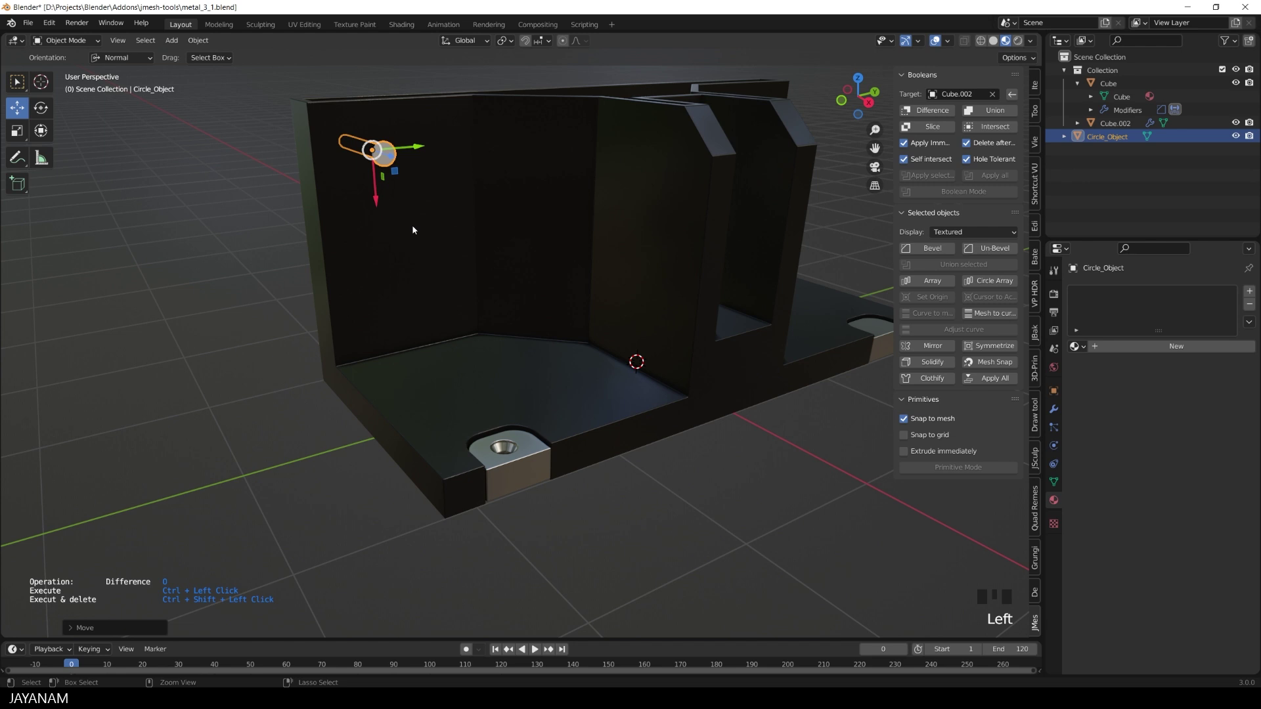
{"action": "left_click_drag", "start_coordinate": [379, 207], "coordinate": [387, 361]}
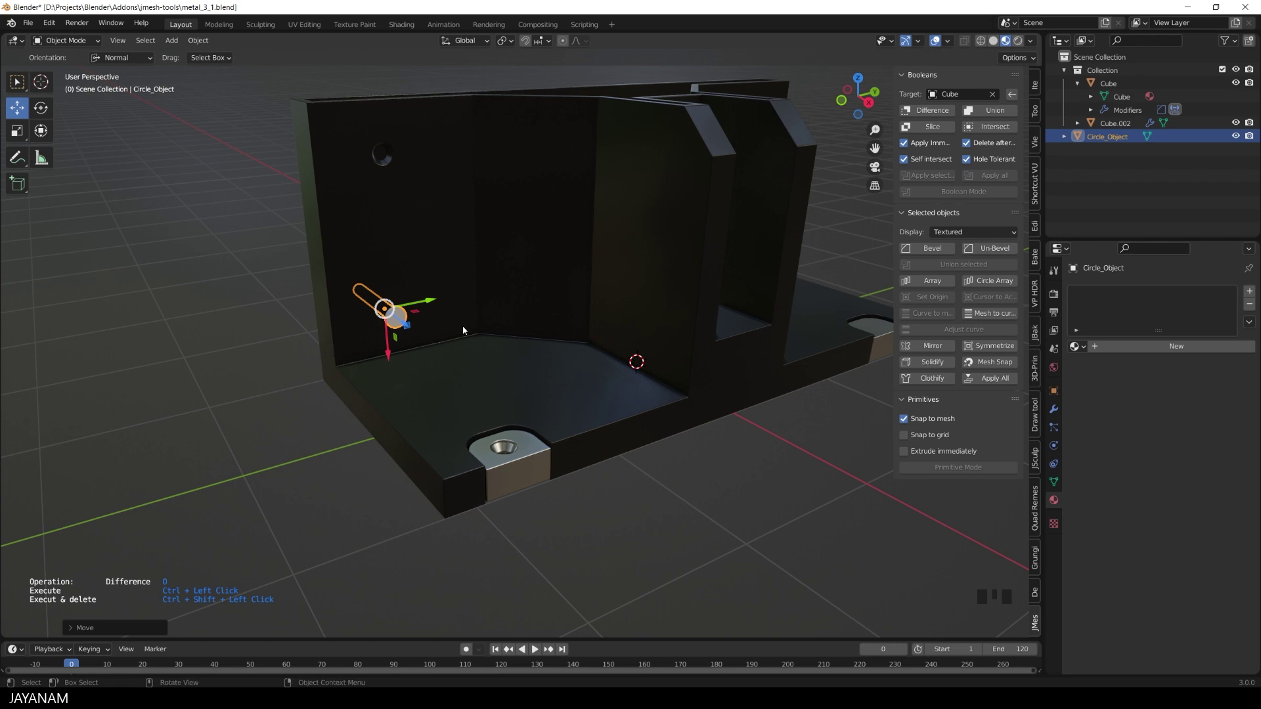
{"action": "left_click_drag", "start_coordinate": [423, 302], "coordinate": [289, 309]}
Step: Symmetrize the blocks and bracket along -Y so the right side gets matching holes
{"action": "middle_click_drag", "start_coordinate": [419, 352], "coordinate": [515, 349]}
{"action": "scroll", "coordinate": [515, 350], "scroll_direction": "down", "scroll_amount": 2}
{"action": "mouse_move", "coordinate": [588, 384]}
{"action": "middle_mouse_down"}
{"action": "mouse_move", "coordinate": [591, 406]}
{"action": "mouse_move", "coordinate": [578, 394]}
{"action": "middle_mouse_up"}
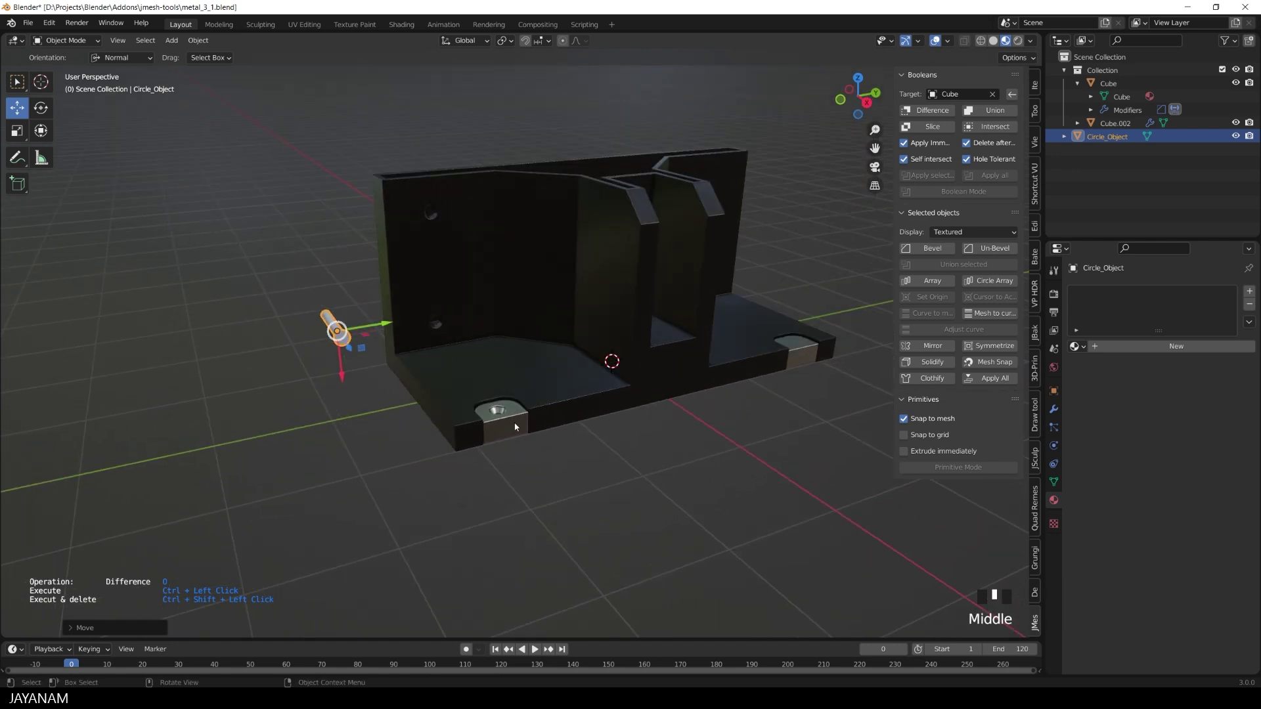
{"action": "left_click", "coordinate": [529, 330]}
{"action": "left_click", "coordinate": [528, 330], "text": "shift"}
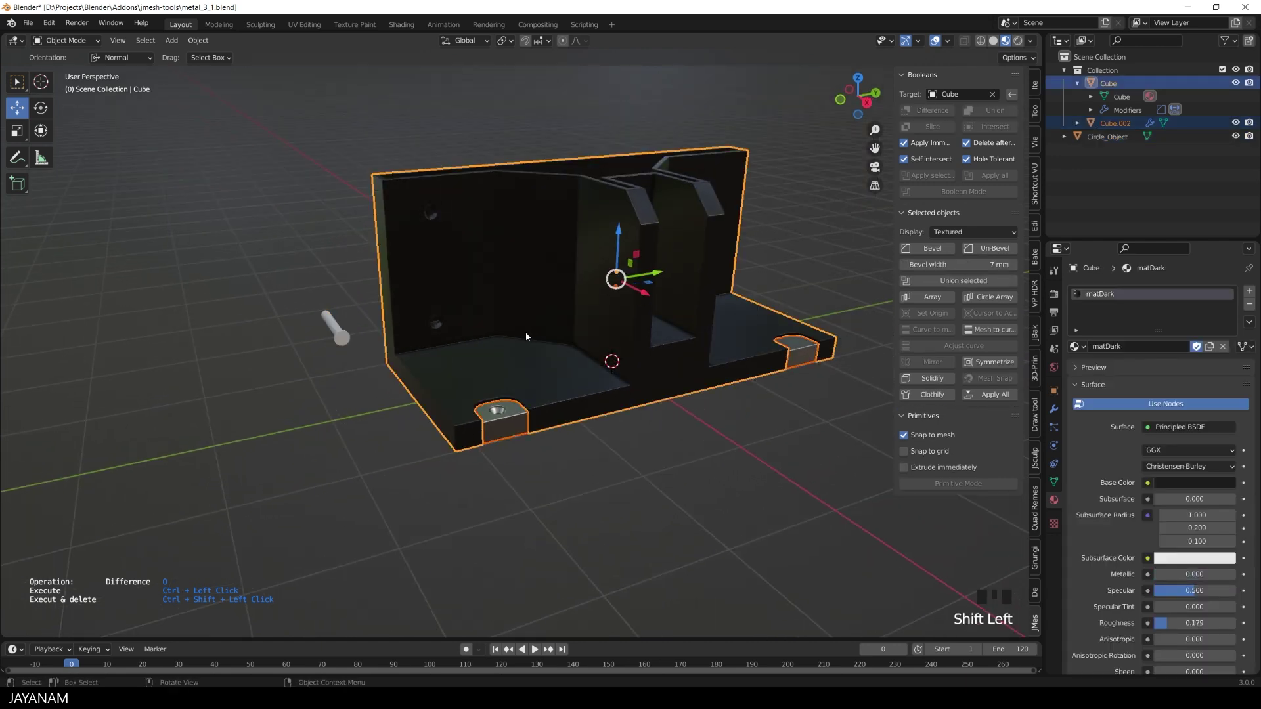
{"action": "left_click", "coordinate": [994, 367]}
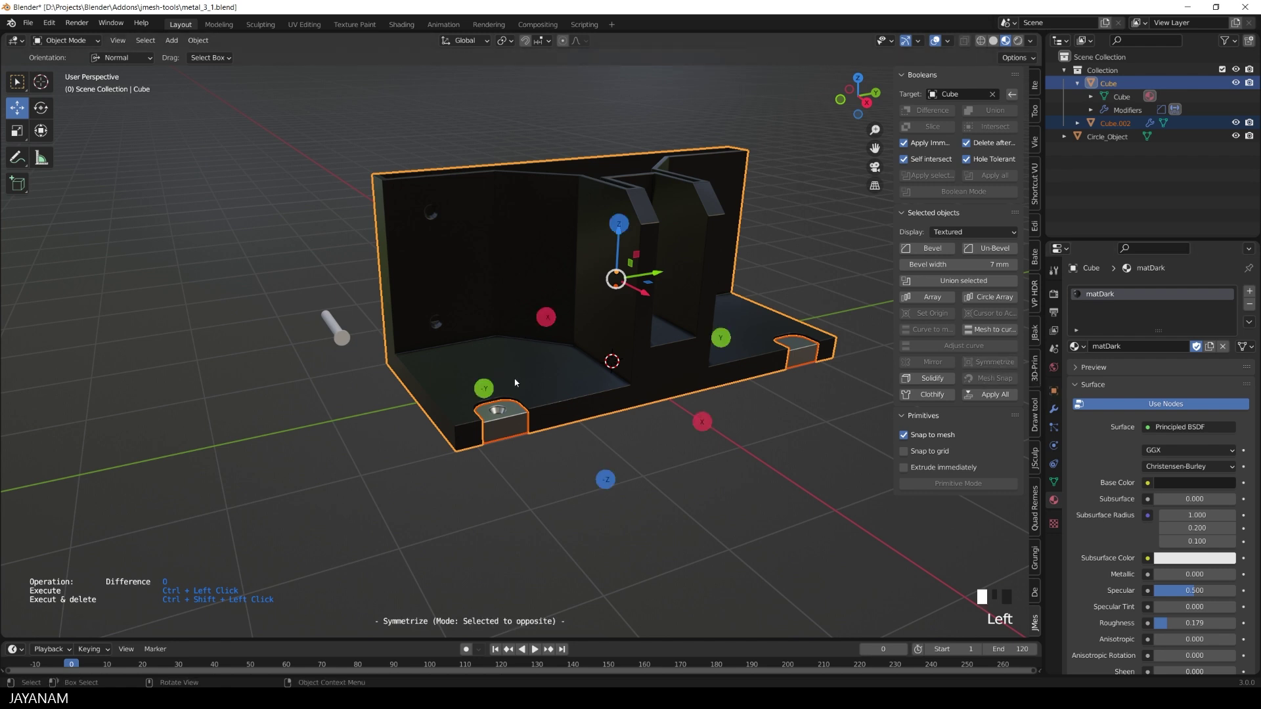
{"action": "left_click", "coordinate": [484, 388]}
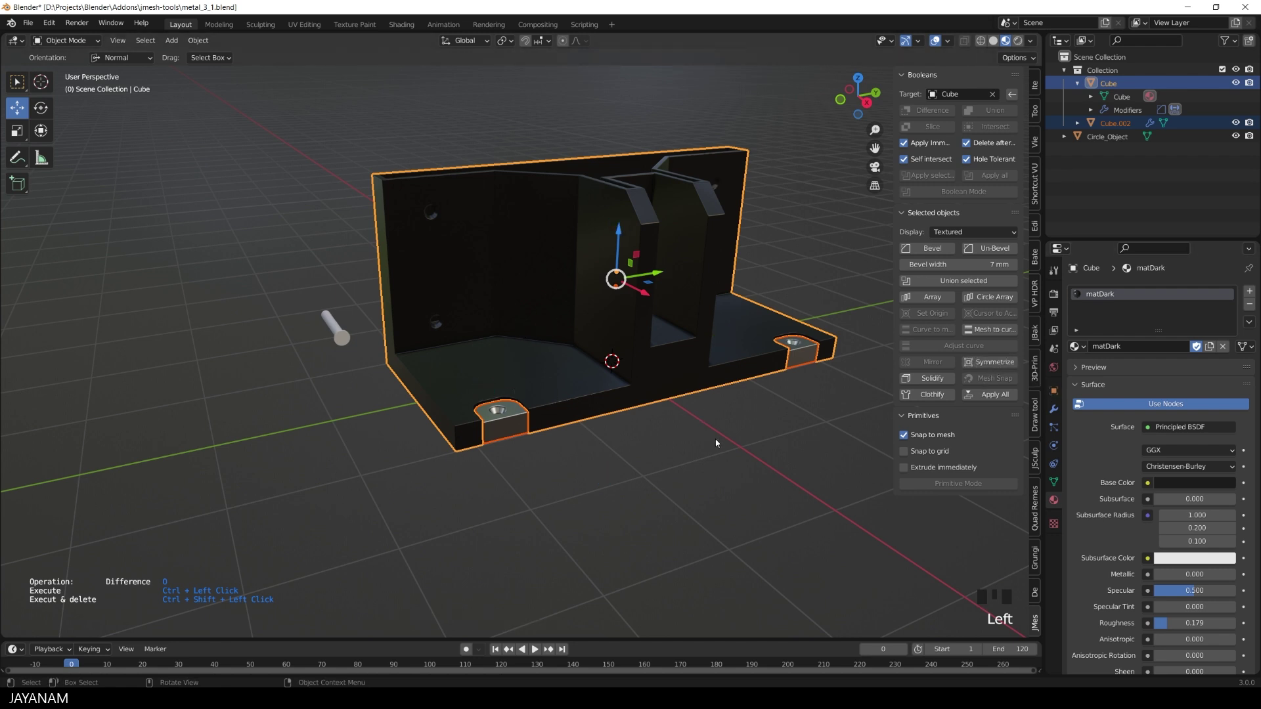
{"action": "middle_click_drag", "start_coordinate": [746, 434], "coordinate": [726, 464]}
{"action": "left_click", "coordinate": [633, 499]}
{"action": "scroll", "coordinate": [648, 484], "scroll_direction": "down", "scroll_amount": 3}
Step: Page through four Jmesh Tools preview images on Blender Market, then select the page's web address
{"action": "scroll", "coordinate": [726, 465], "scroll_direction": "up", "scroll_amount": 3}
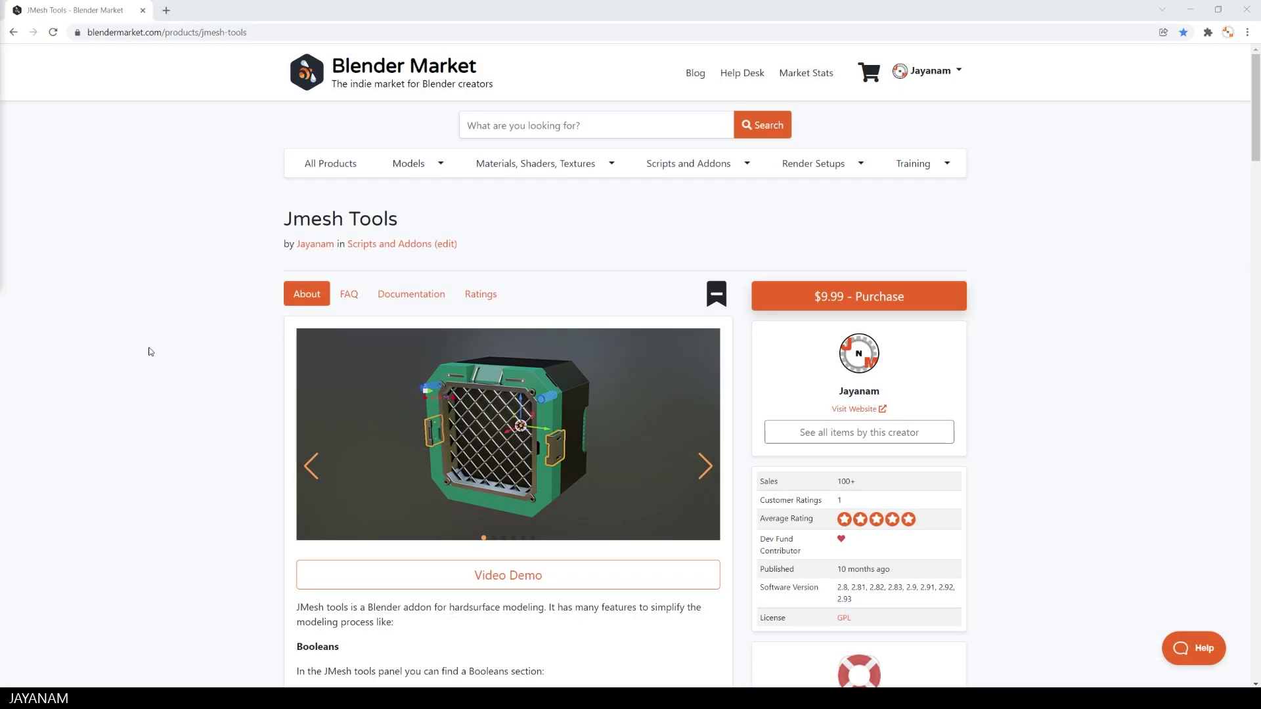
{"action": "left_click", "coordinate": [705, 467]}
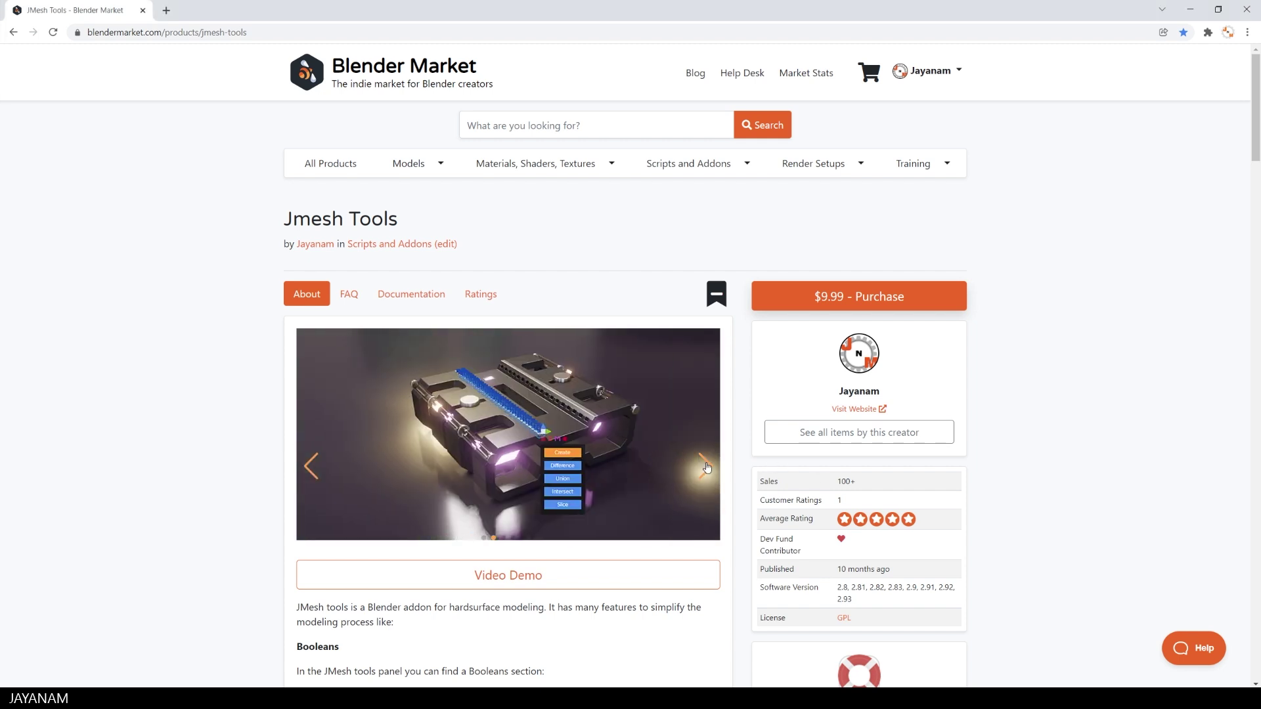
{"action": "left_click", "coordinate": [705, 466]}
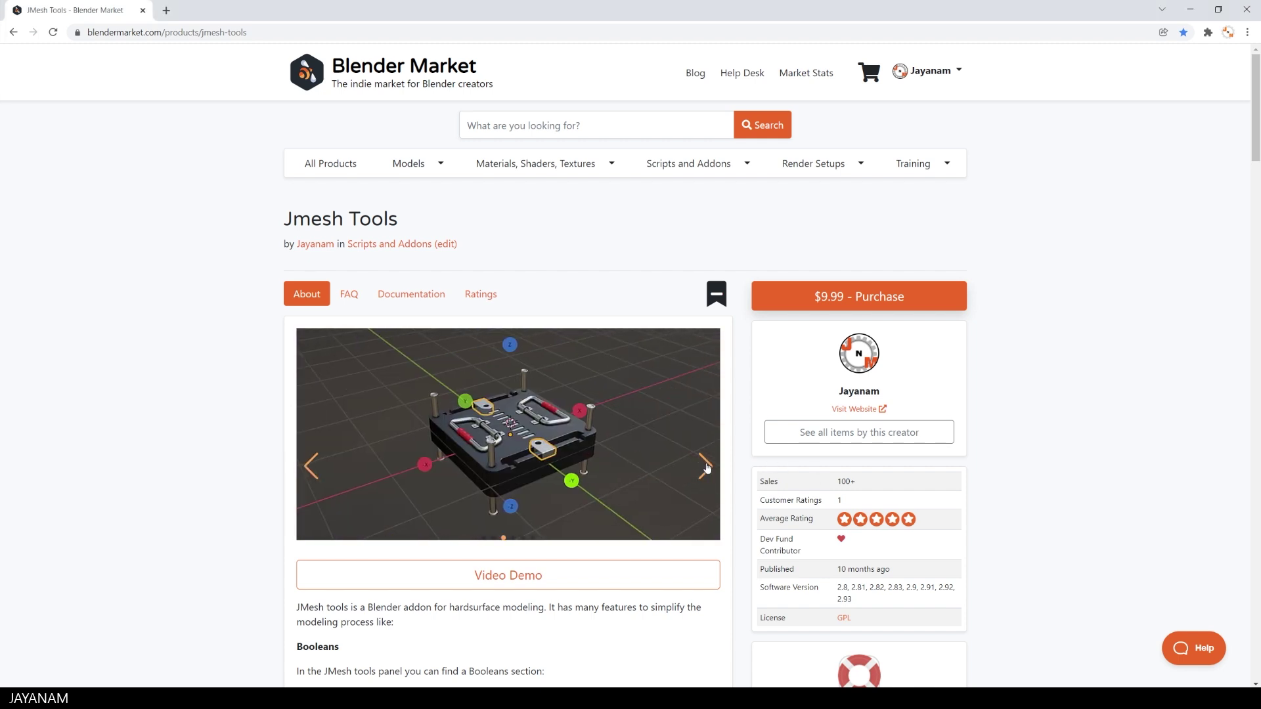
{"action": "left_click", "coordinate": [707, 468]}
{"action": "left_click", "coordinate": [706, 468]}
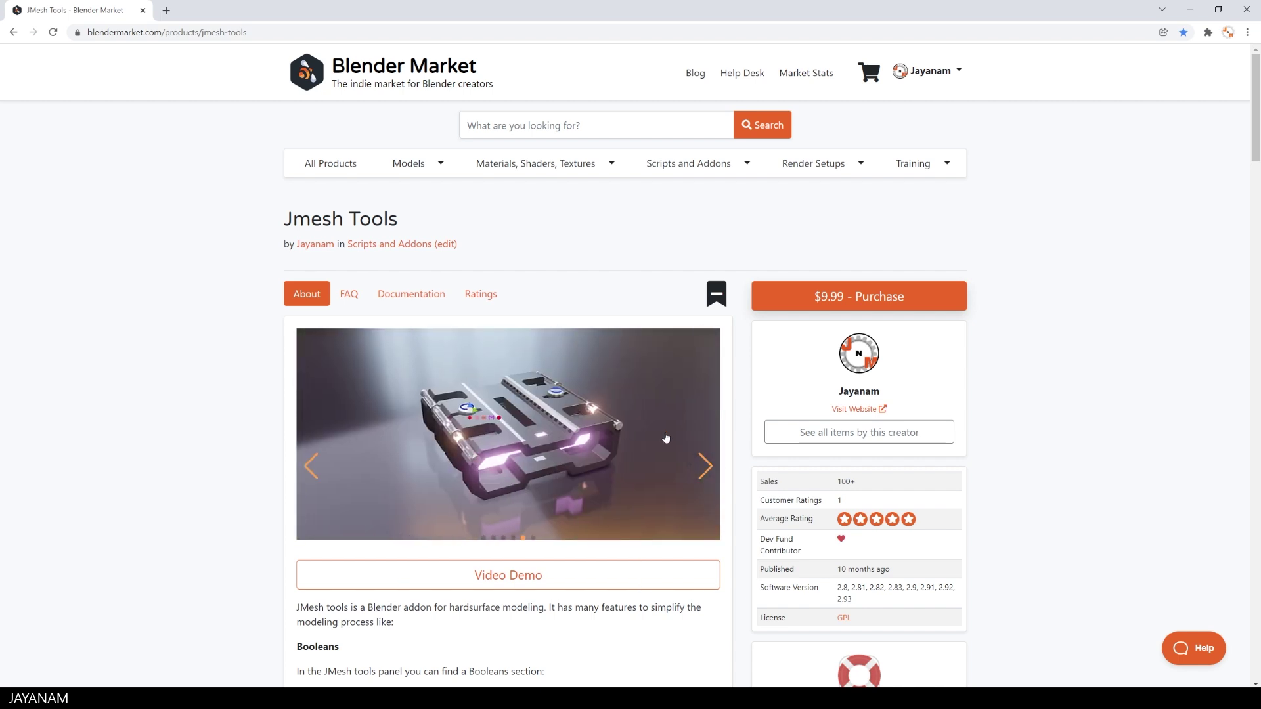
{"action": "left_click", "coordinate": [197, 32]}
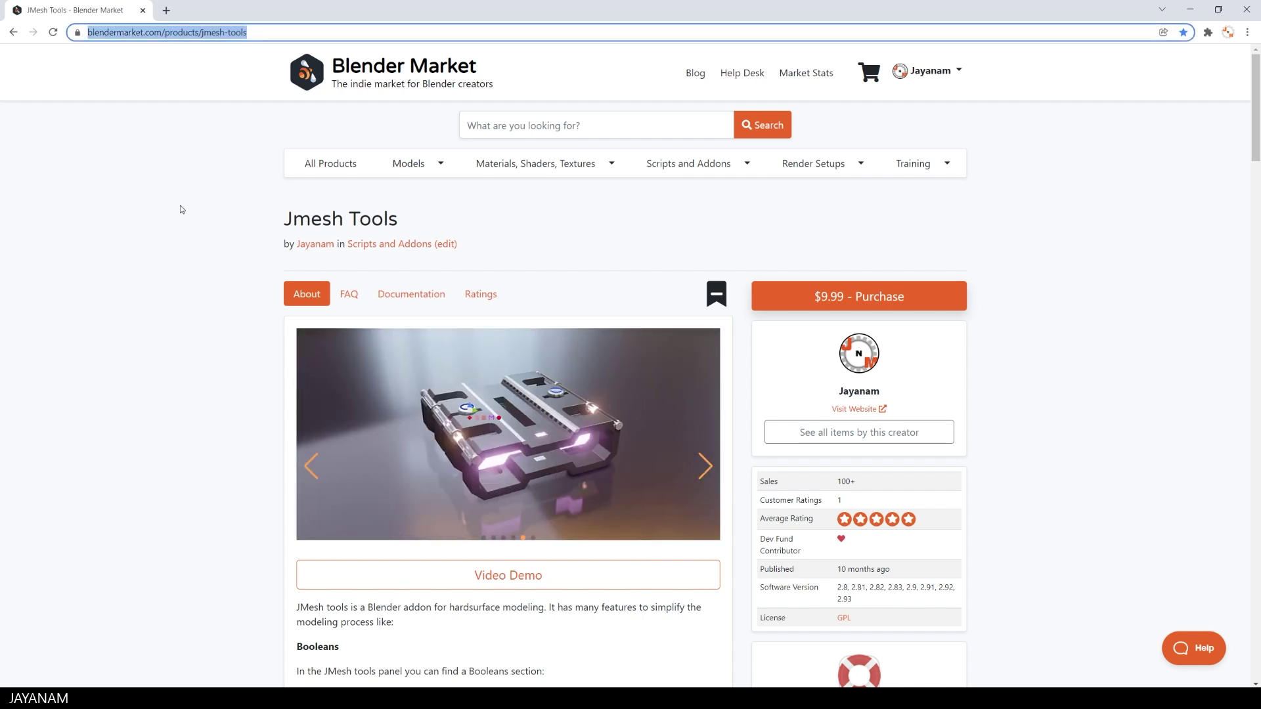